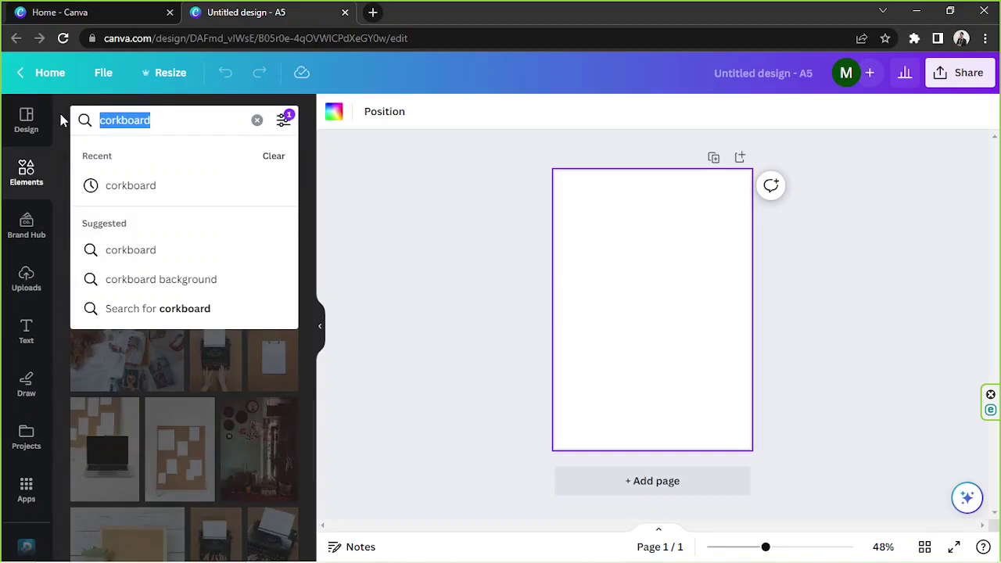
- Search the photos for "cardboard" and add the plain pinkish-brown cardboard texture to the page
{"action": "type", "text": "dboard"}
{"action": "key", "text": "Return"}
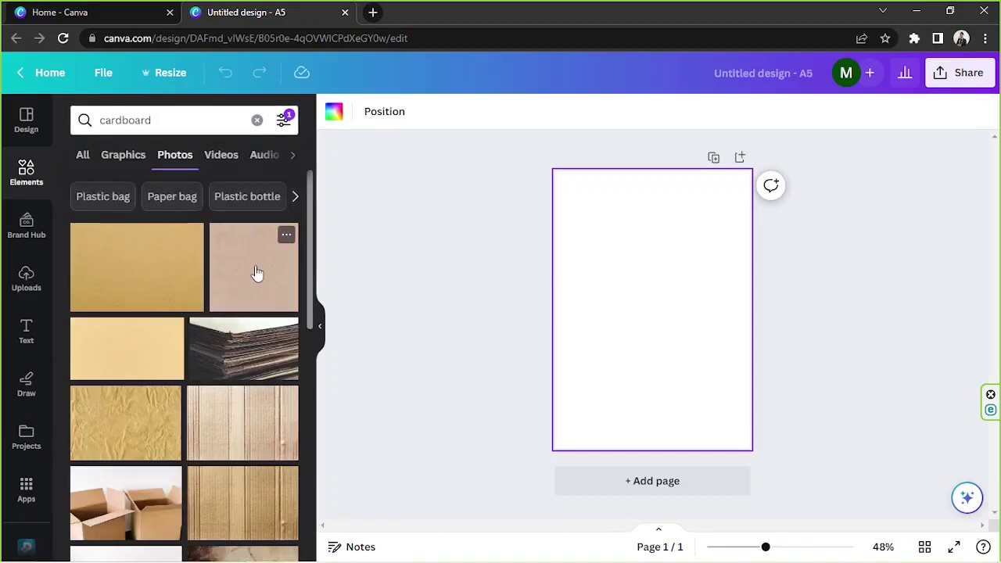
{"action": "left_click", "coordinate": [258, 273]}
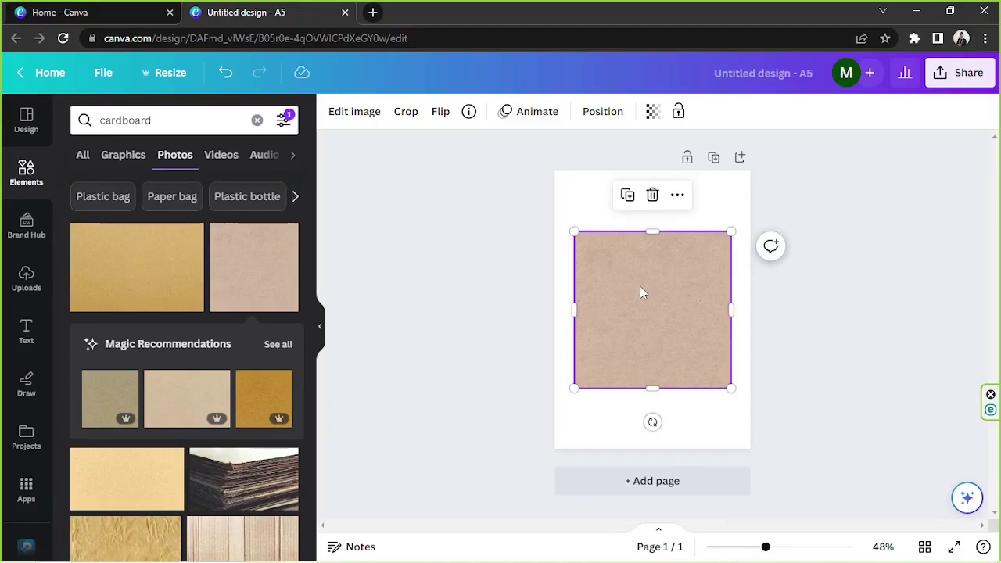
- Set the cardboard texture image as the page background
{"action": "right_click", "coordinate": [640, 289]}
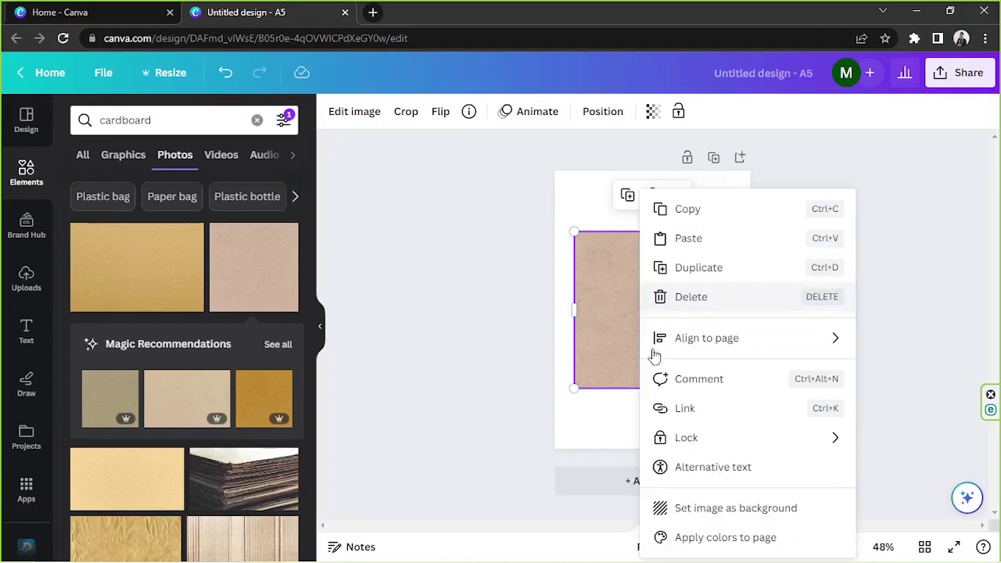
{"action": "left_click", "coordinate": [662, 508]}
{"action": "left_click", "coordinate": [643, 332]}
{"action": "left_click", "coordinate": [804, 327]}
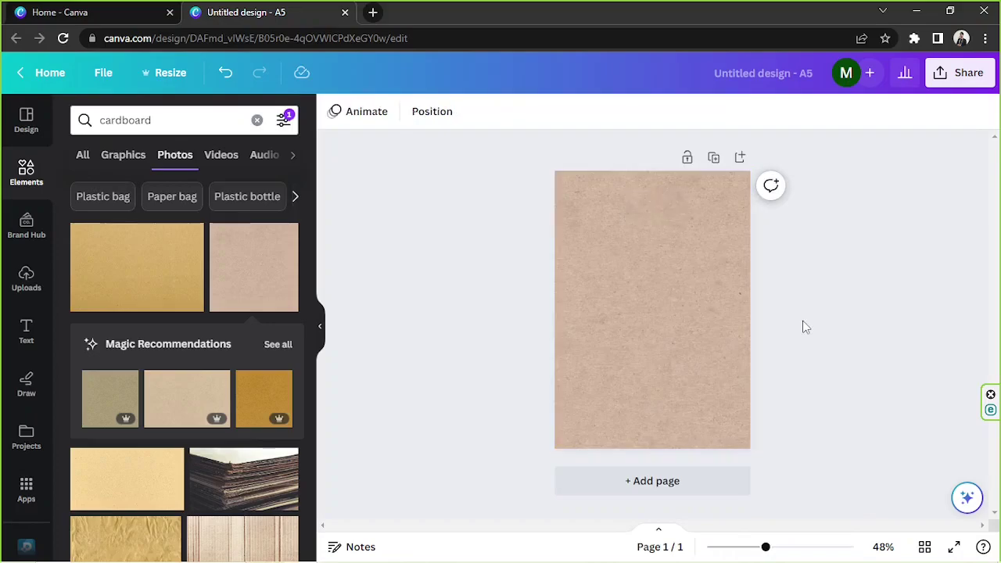
{"action": "left_click", "coordinate": [688, 331]}
{"action": "left_click", "coordinate": [499, 341]}
{"action": "left_click", "coordinate": [597, 274]}
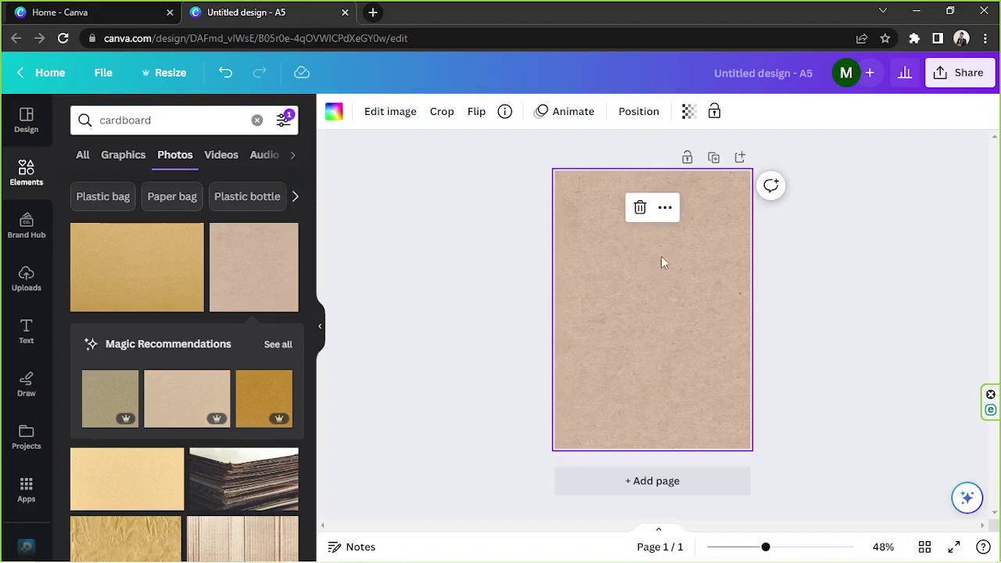
- Search the photos for "paper" and add the torn white paper strip to the page
{"action": "left_click", "coordinate": [201, 122]}
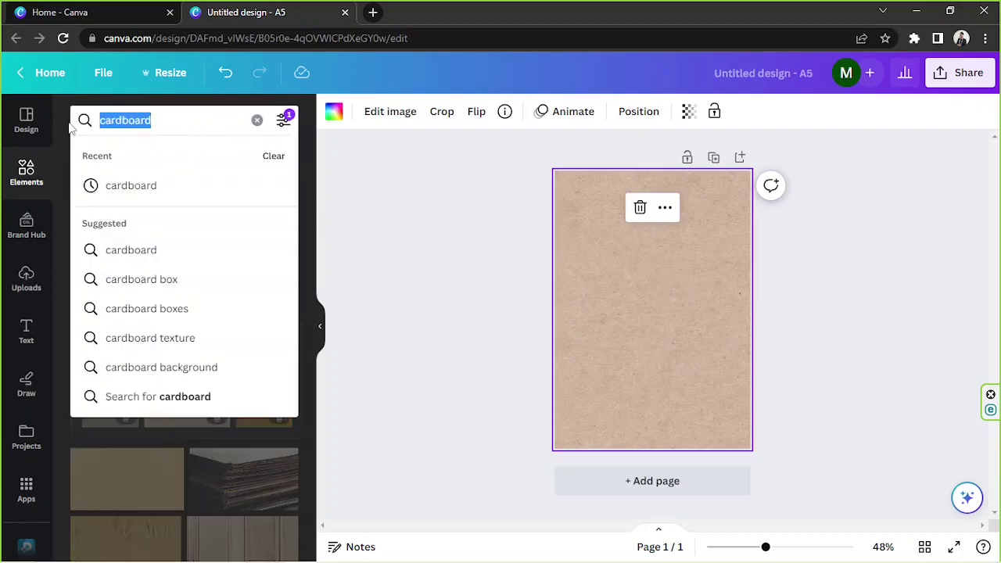
{"action": "left_click", "coordinate": [310, 177]}
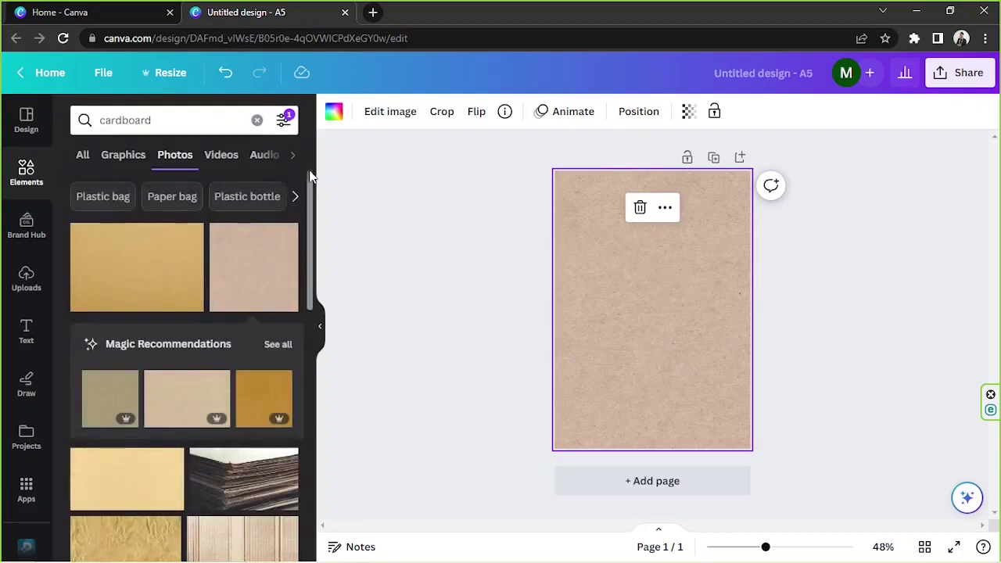
{"action": "left_click", "coordinate": [130, 157]}
{"action": "left_click", "coordinate": [159, 156]}
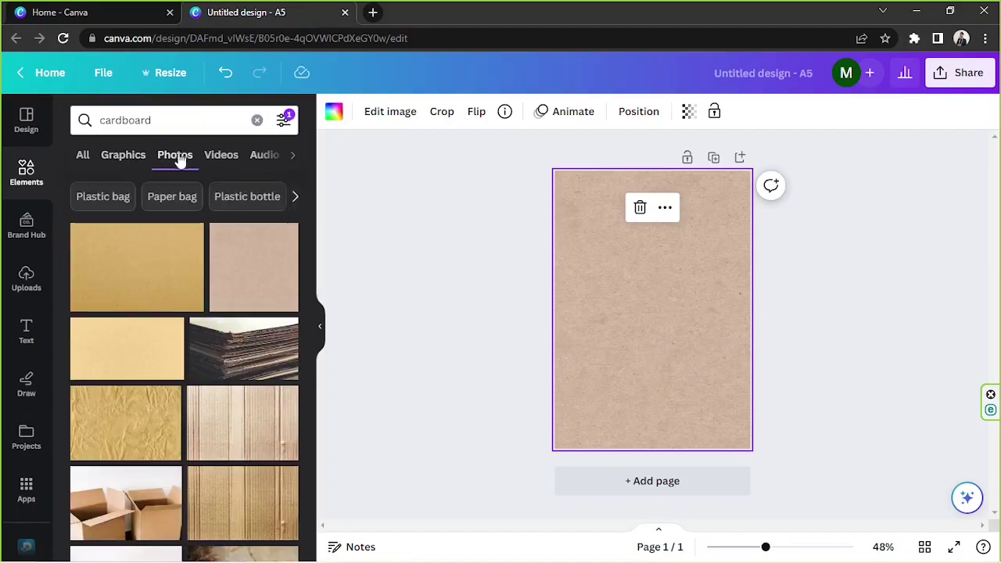
{"action": "left_click", "coordinate": [193, 117]}
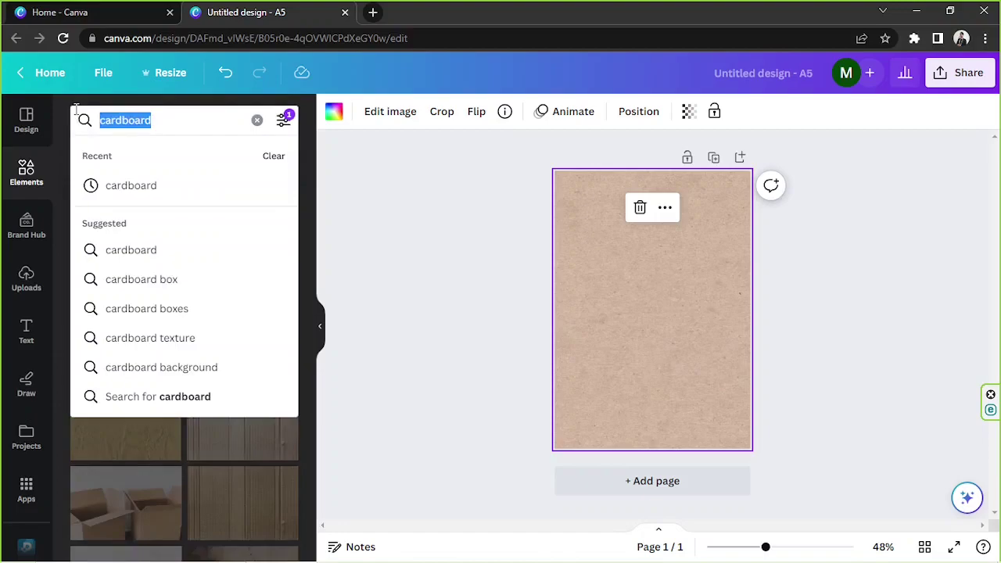
{"action": "type", "text": "paper"}
{"action": "key", "text": "Return"}
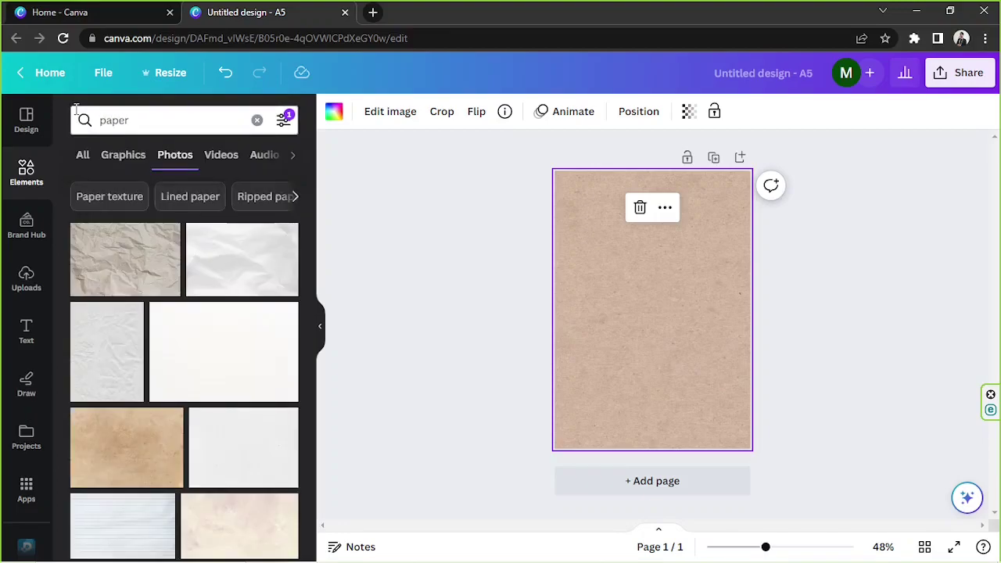
{"action": "scroll", "coordinate": [195, 319], "scroll_direction": "down", "scroll_amount": 5}
{"action": "scroll", "coordinate": [201, 302], "scroll_direction": "down", "scroll_amount": 3}
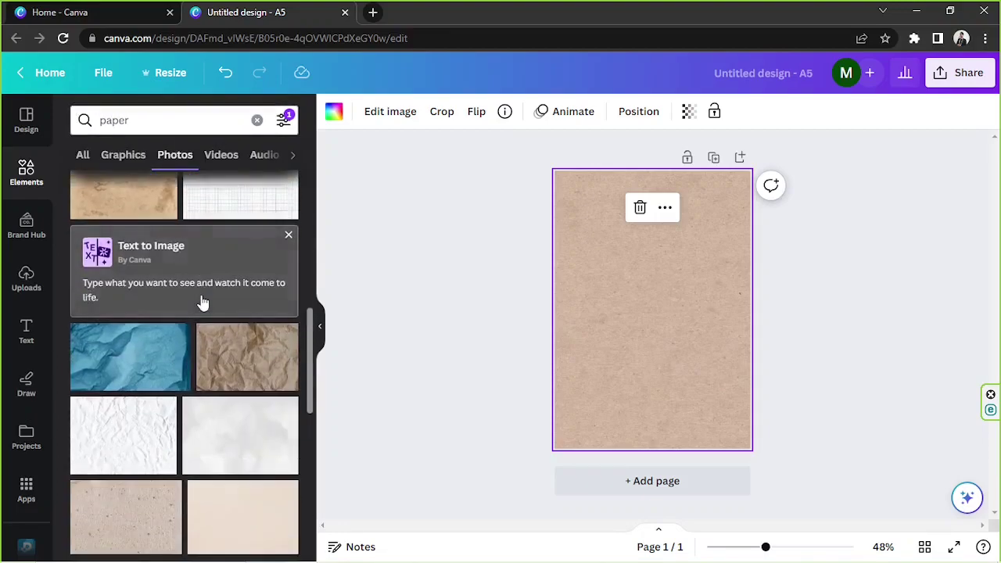
{"action": "scroll", "coordinate": [201, 302], "scroll_direction": "down", "scroll_amount": 3}
{"action": "scroll", "coordinate": [202, 302], "scroll_direction": "down", "scroll_amount": 3}
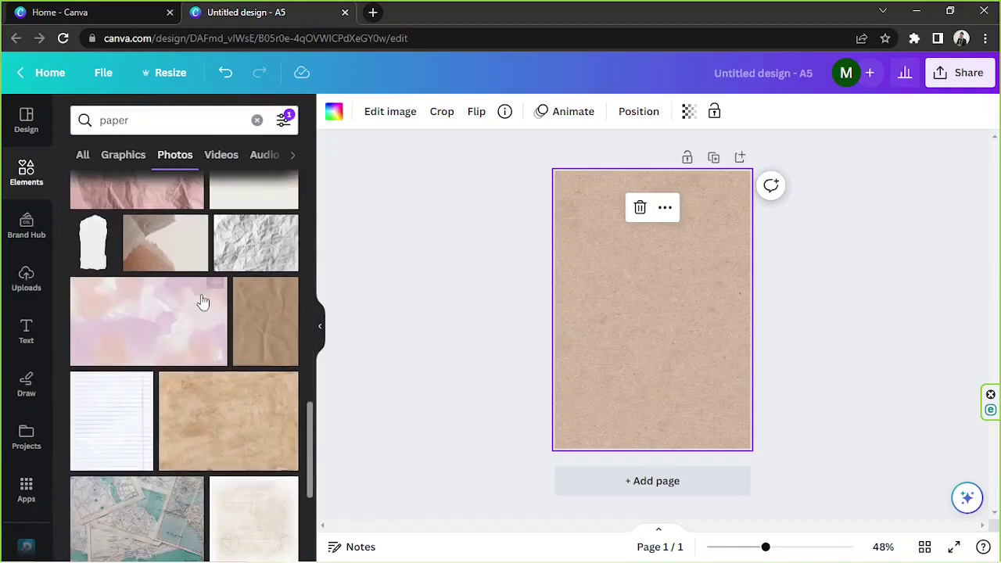
{"action": "left_click", "coordinate": [85, 258]}
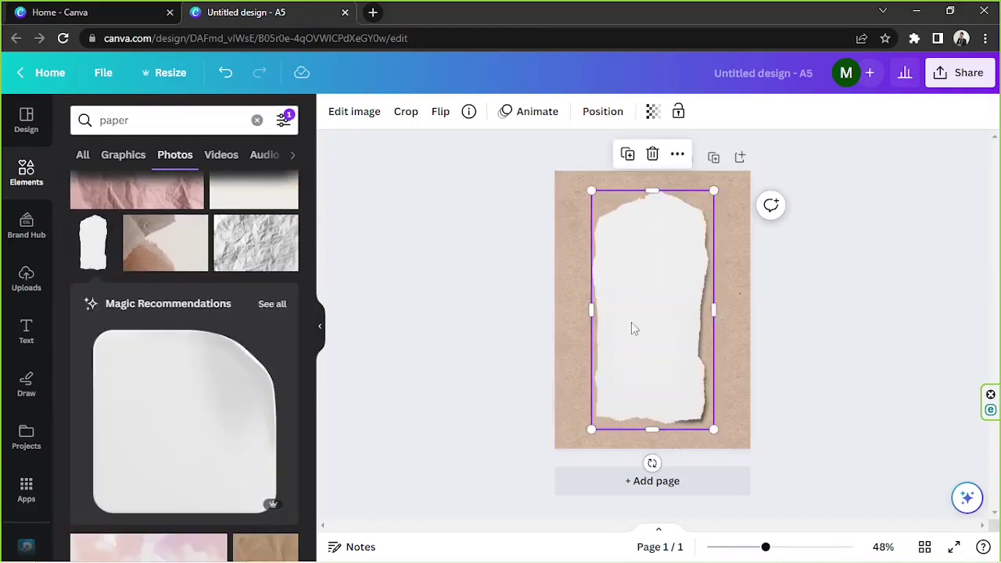
- Shrink the torn paper strip, rotate it to lie horizontally and place it in the upper part of the page
{"action": "left_click_drag", "start_coordinate": [713, 429], "coordinate": [665, 336]}
{"action": "left_click_drag", "start_coordinate": [630, 371], "coordinate": [511, 262]}
{"action": "left_click_drag", "start_coordinate": [617, 263], "coordinate": [633, 262]}
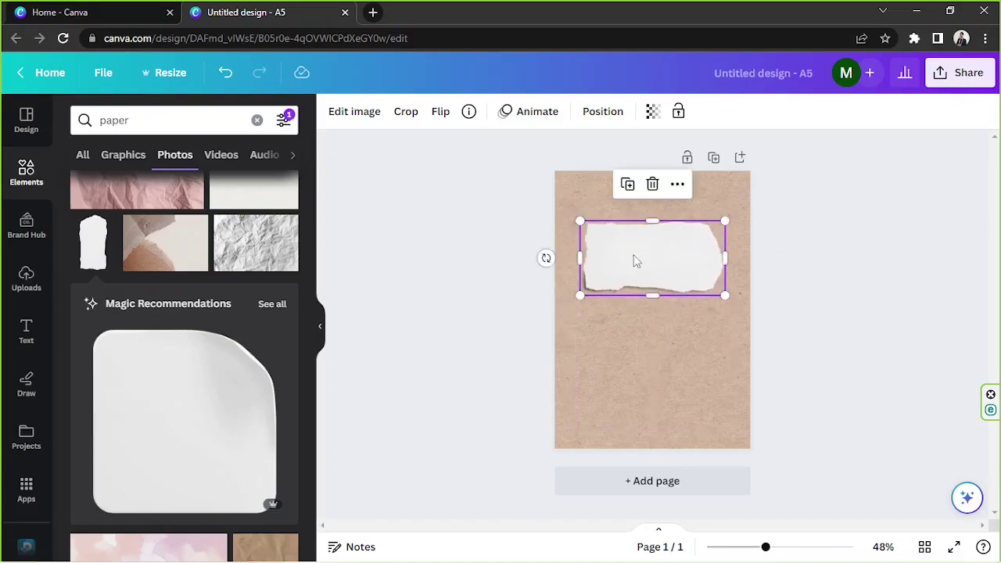
- Limit the paper photo results to cut-outs only and look through them for another piece of paper
{"action": "scroll", "coordinate": [252, 289], "scroll_direction": "down", "scroll_amount": 4}
{"action": "scroll", "coordinate": [230, 270], "scroll_direction": "down", "scroll_amount": 10}
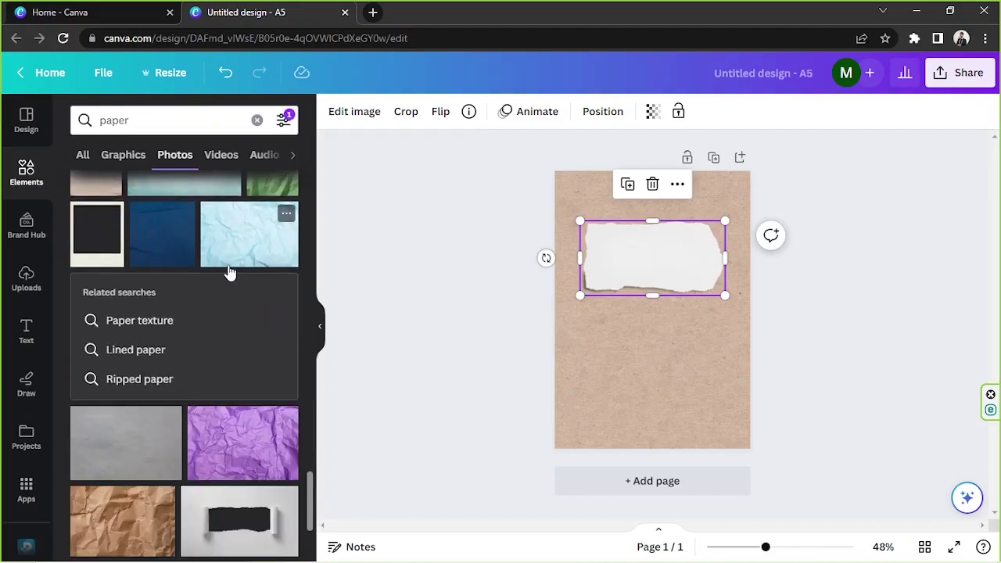
{"action": "scroll", "coordinate": [231, 272], "scroll_direction": "down", "scroll_amount": 4}
{"action": "scroll", "coordinate": [231, 272], "scroll_direction": "down", "scroll_amount": 8}
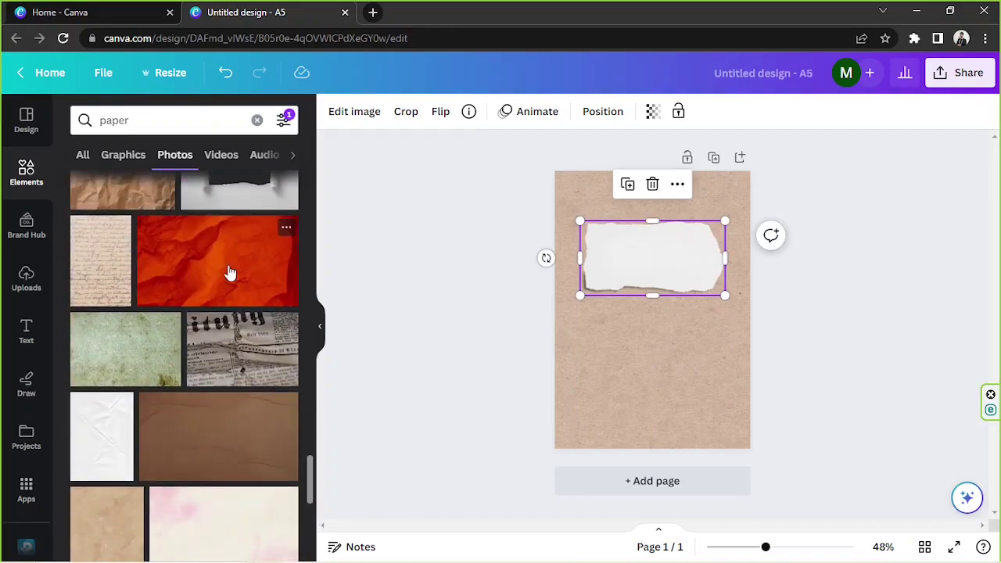
{"action": "left_click", "coordinate": [280, 125]}
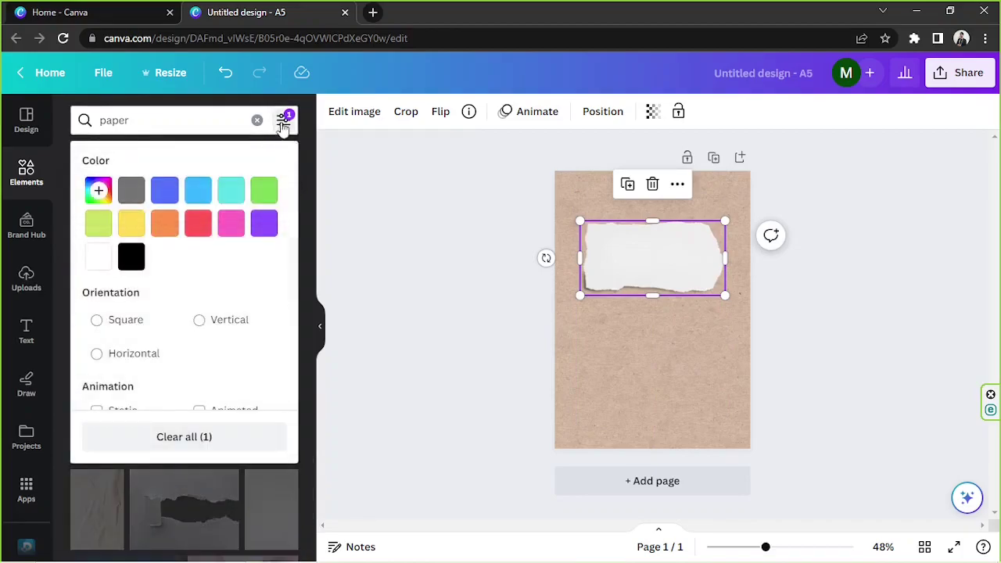
{"action": "scroll", "coordinate": [249, 211], "scroll_direction": "down", "scroll_amount": 1}
{"action": "scroll", "coordinate": [131, 266], "scroll_direction": "down", "scroll_amount": 1}
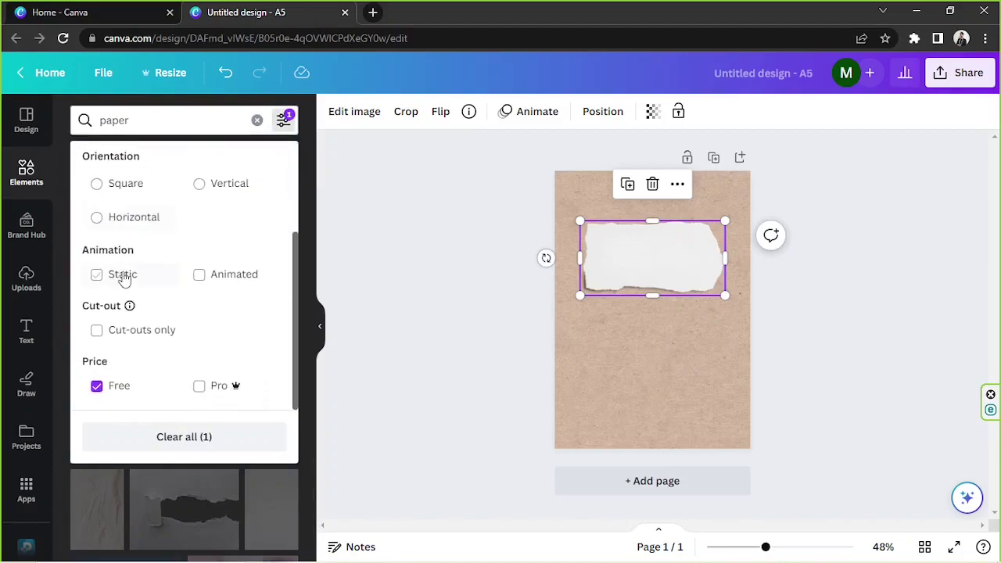
{"action": "left_click", "coordinate": [98, 330]}
{"action": "left_click", "coordinate": [258, 131]}
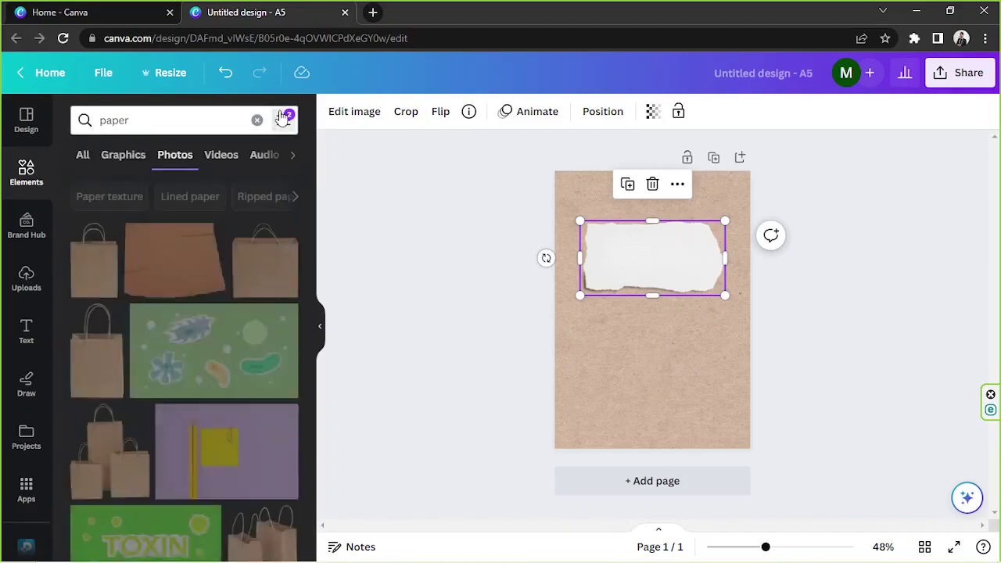
{"action": "scroll", "coordinate": [258, 264], "scroll_direction": "down", "scroll_amount": 3}
{"action": "scroll", "coordinate": [258, 265], "scroll_direction": "down", "scroll_amount": 8}
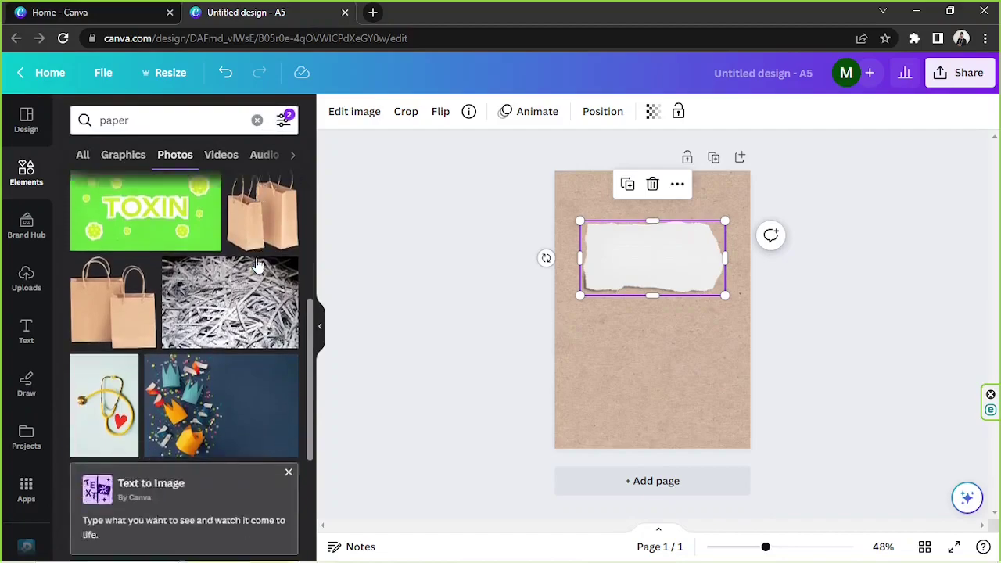
{"action": "scroll", "coordinate": [258, 262], "scroll_direction": "down", "scroll_amount": 5}
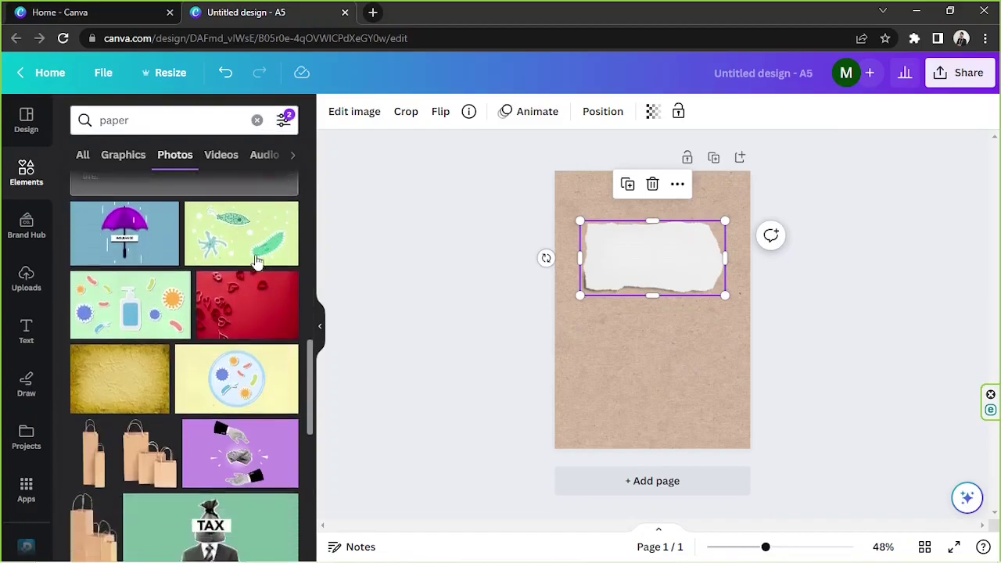
{"action": "scroll", "coordinate": [266, 258], "scroll_direction": "down", "scroll_amount": 3}
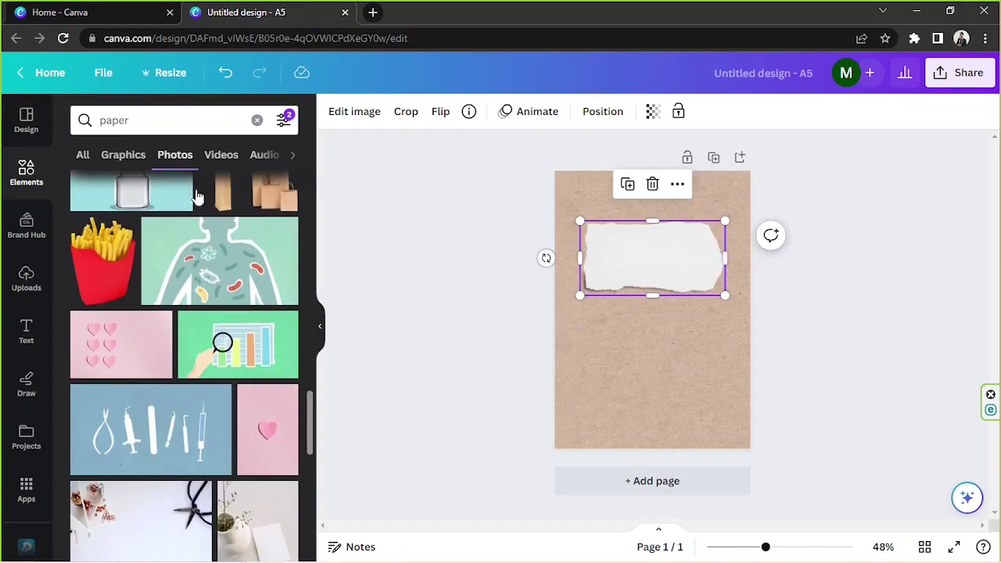
- Search the photos for "flowers" and look through the results
{"action": "left_click", "coordinate": [174, 121]}
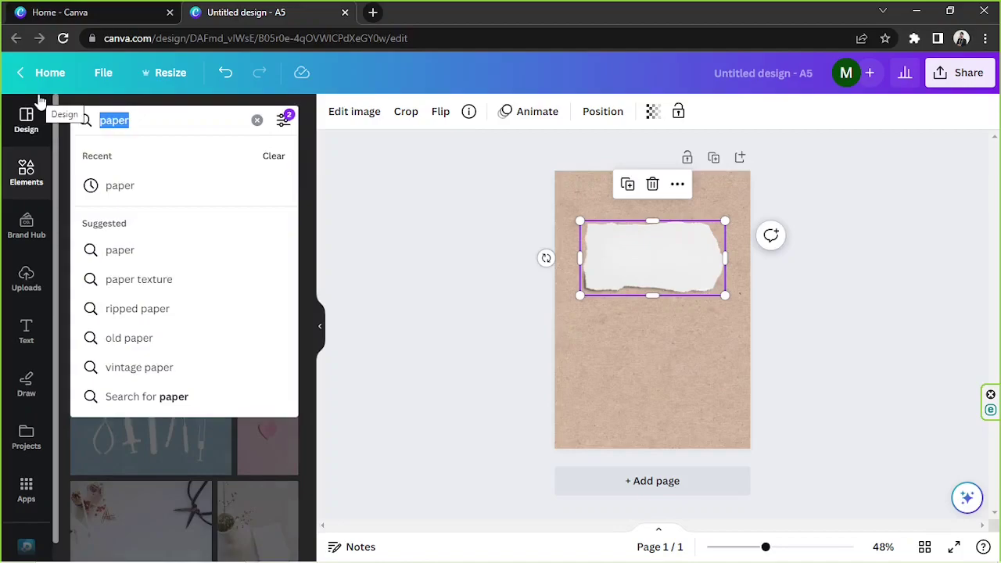
{"action": "type", "text": "flowers"}
{"action": "key", "text": "Return"}
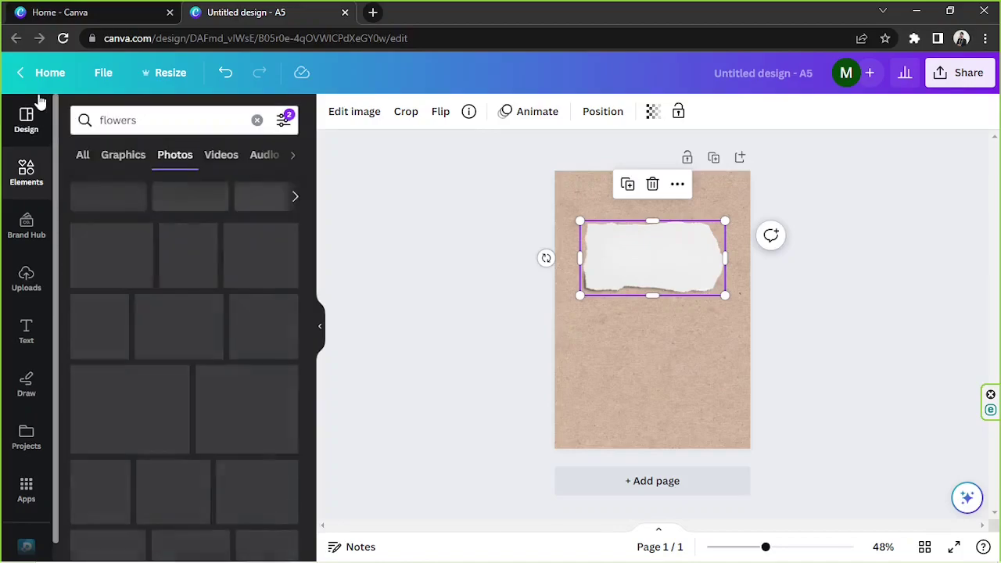
{"action": "scroll", "coordinate": [140, 293], "scroll_direction": "down", "scroll_amount": 3}
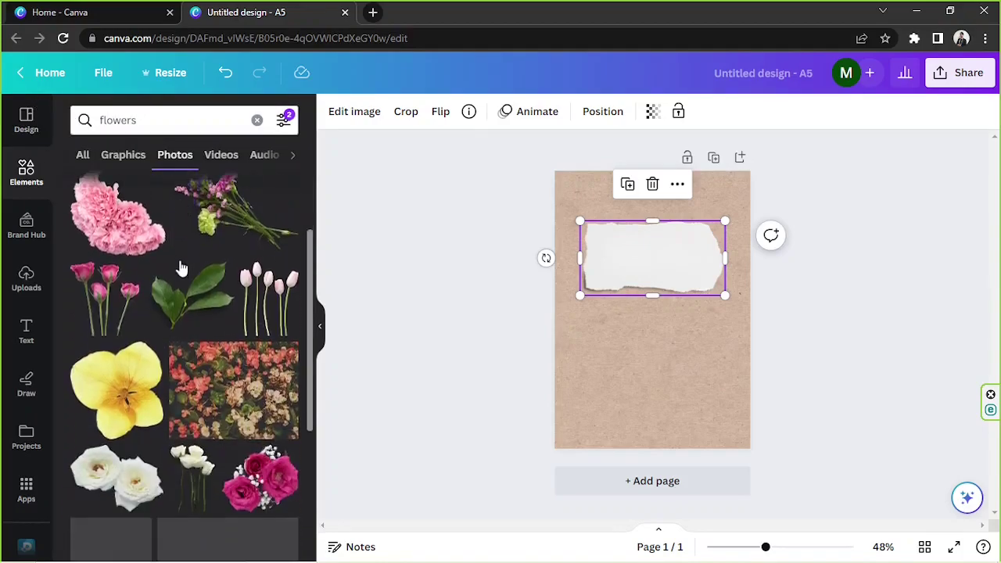
- Refine the photo search to "dried flowers" and look through the results for suitable flowers
{"action": "left_click", "coordinate": [107, 121]}
{"action": "left_click", "coordinate": [101, 124]}
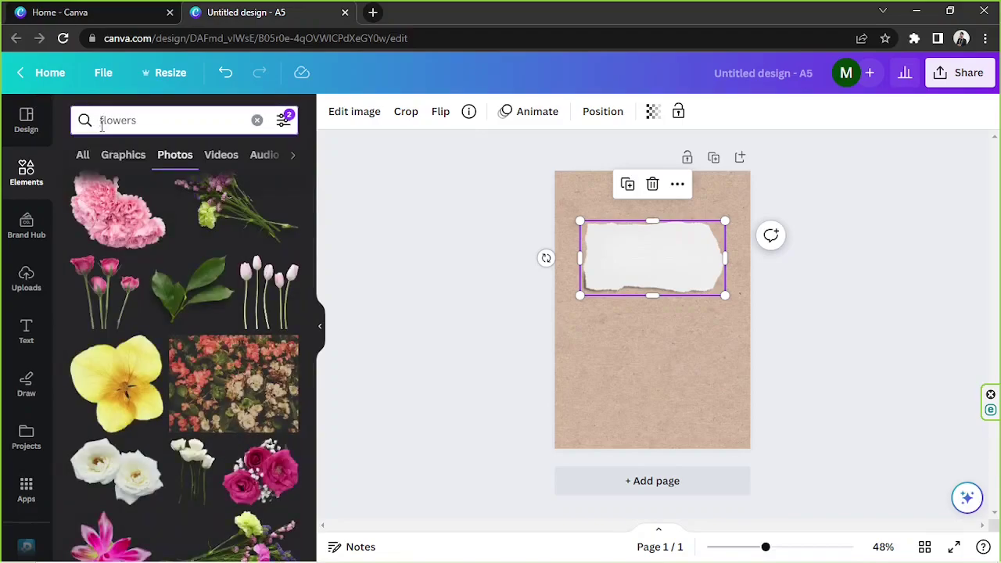
{"action": "type", "text": "dried"}
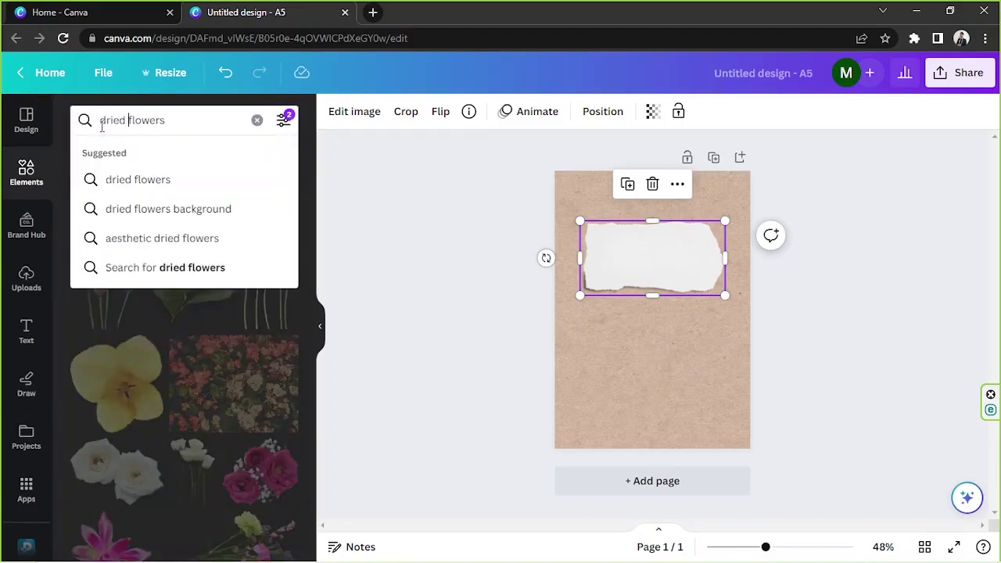
{"action": "key", "text": "Return"}
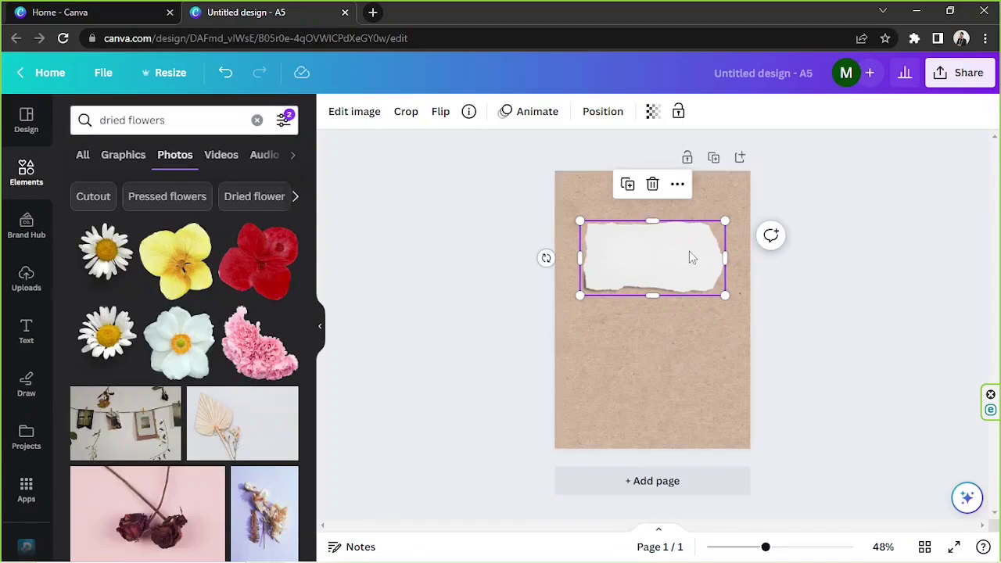
{"action": "scroll", "coordinate": [266, 299], "scroll_direction": "down", "scroll_amount": 5}
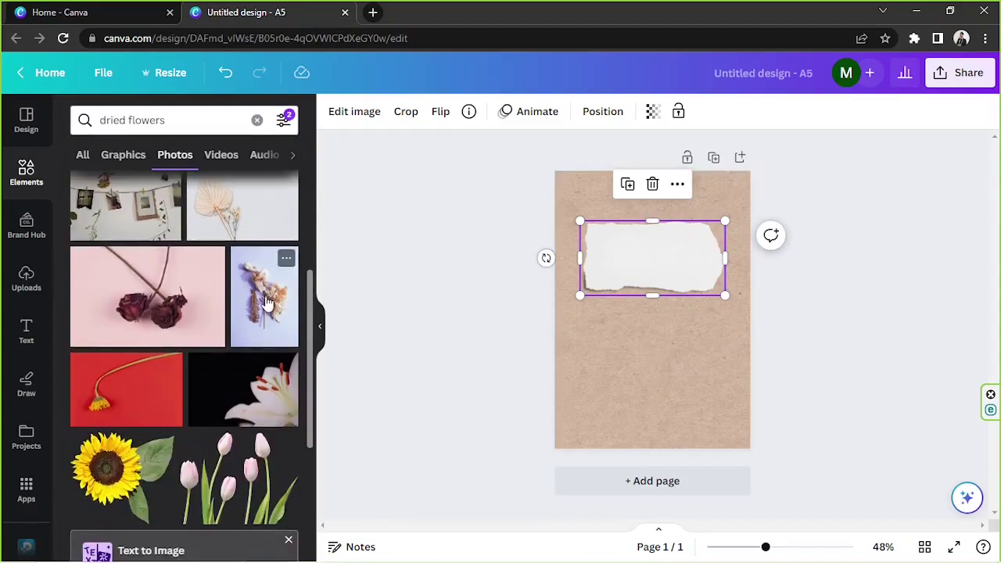
{"action": "scroll", "coordinate": [266, 299], "scroll_direction": "down", "scroll_amount": 3}
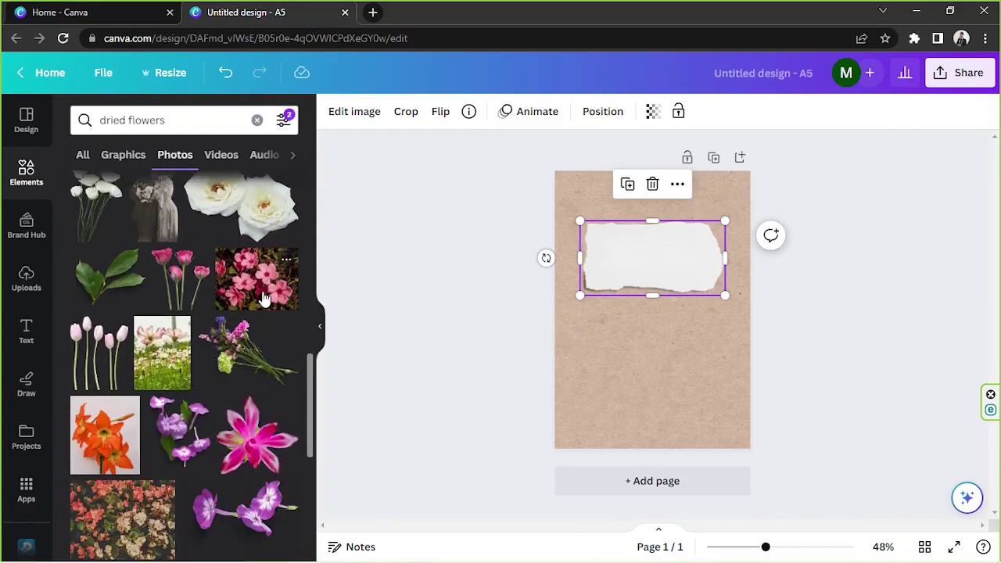
{"action": "scroll", "coordinate": [264, 299], "scroll_direction": "down", "scroll_amount": 3}
{"action": "scroll", "coordinate": [265, 297], "scroll_direction": "down", "scroll_amount": 10}
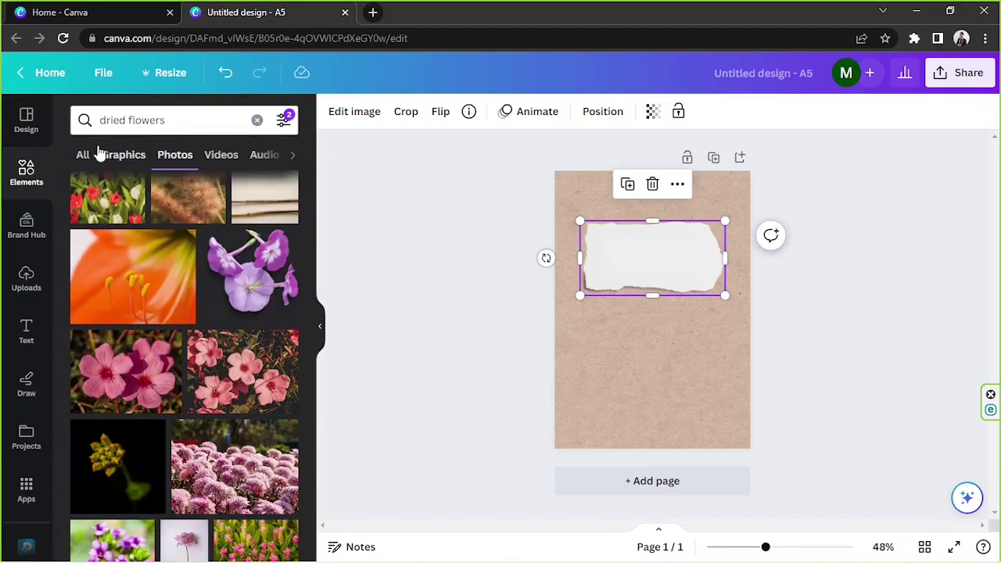
- Switch the dried flowers results to graphics, remove the cut-outs only filter and browse the flowers
{"action": "left_click", "coordinate": [123, 157]}
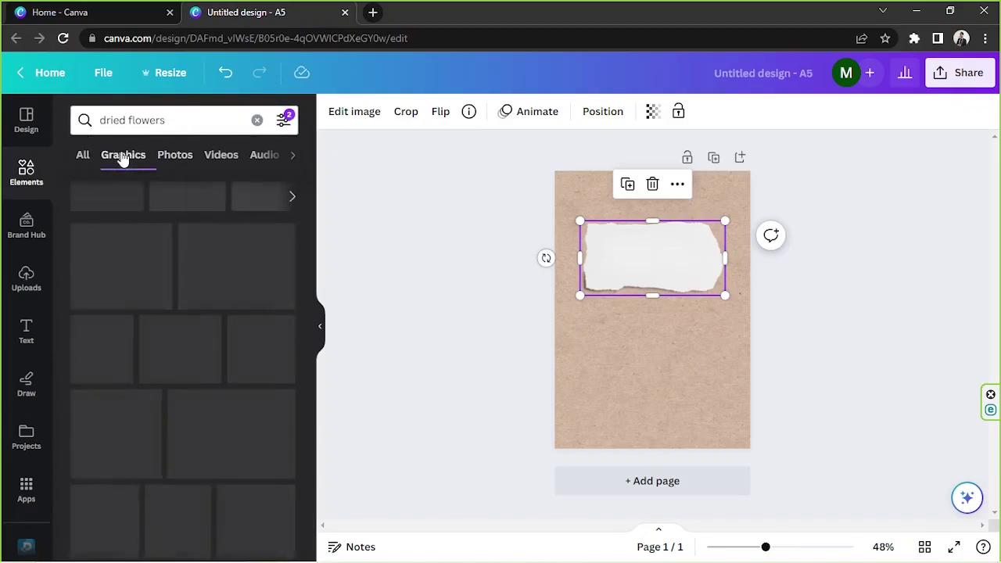
{"action": "left_click", "coordinate": [283, 122]}
{"action": "scroll", "coordinate": [192, 251], "scroll_direction": "down", "scroll_amount": 2}
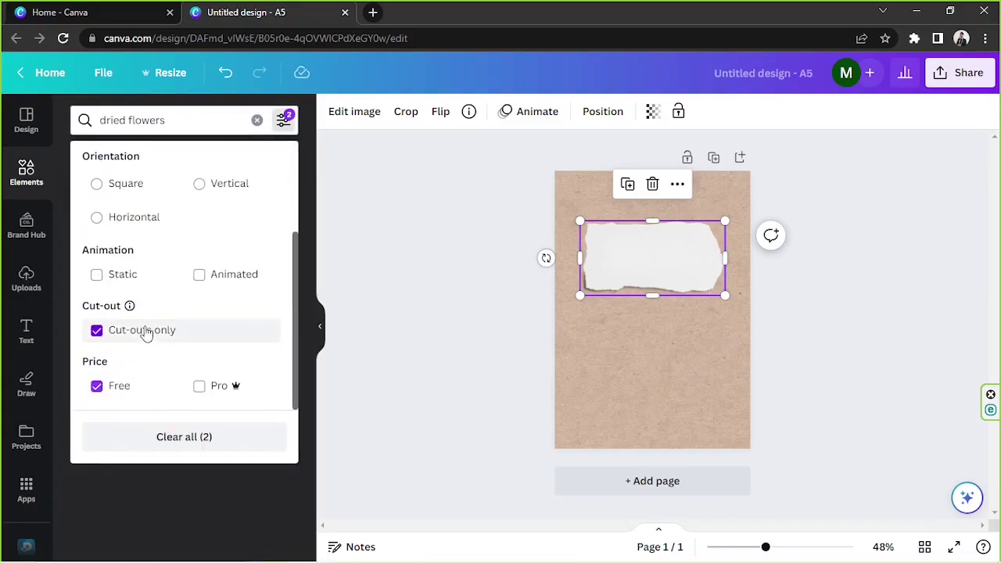
{"action": "left_click", "coordinate": [284, 119]}
{"action": "scroll", "coordinate": [282, 241], "scroll_direction": "down", "scroll_amount": 3}
{"action": "scroll", "coordinate": [279, 241], "scroll_direction": "up", "scroll_amount": 3}
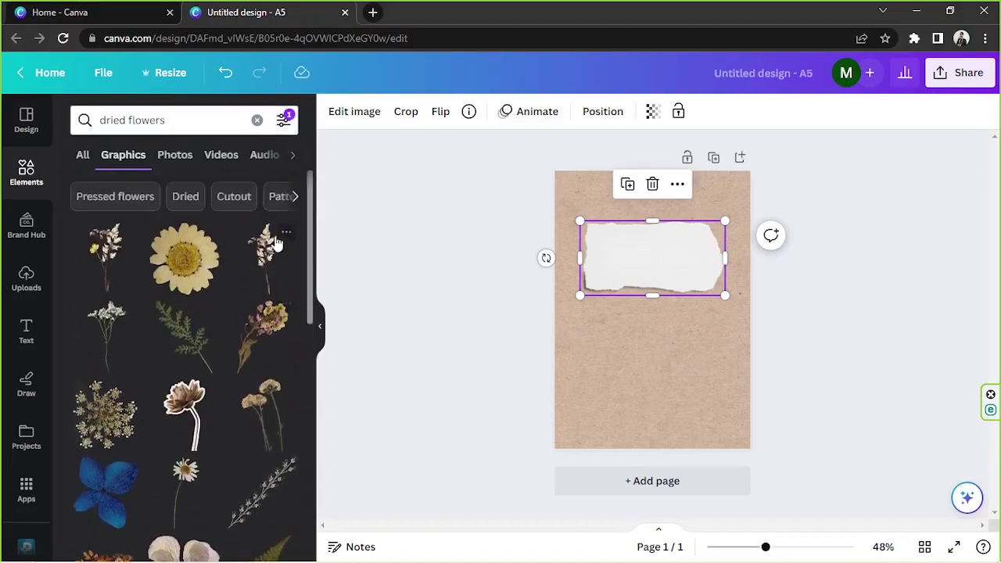
{"action": "scroll", "coordinate": [202, 258], "scroll_direction": "down", "scroll_amount": 2}
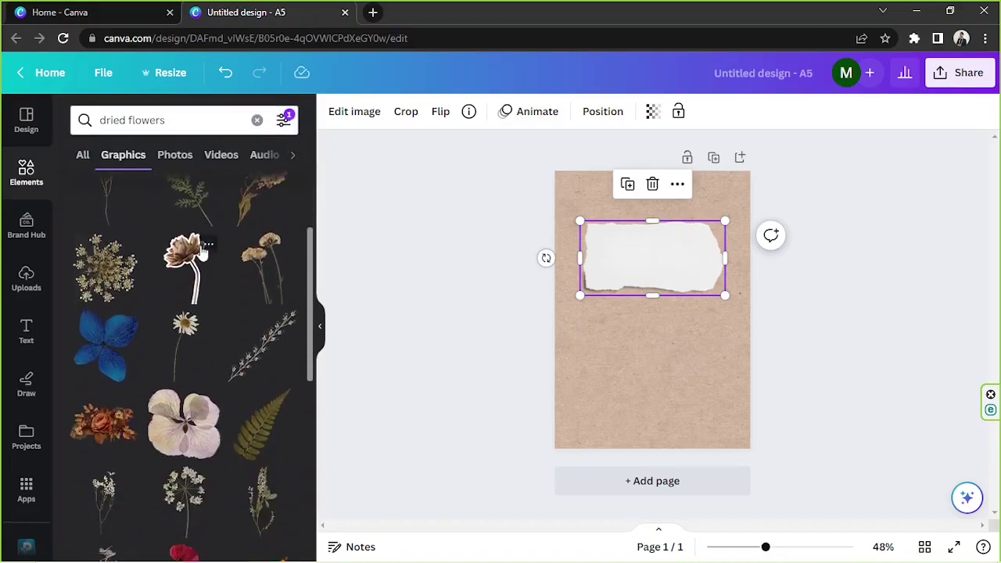
- Try the green fern leaf graphic over the torn paper and scale it down
{"action": "scroll", "coordinate": [219, 274], "scroll_direction": "down", "scroll_amount": 2}
{"action": "left_click", "coordinate": [261, 299]}
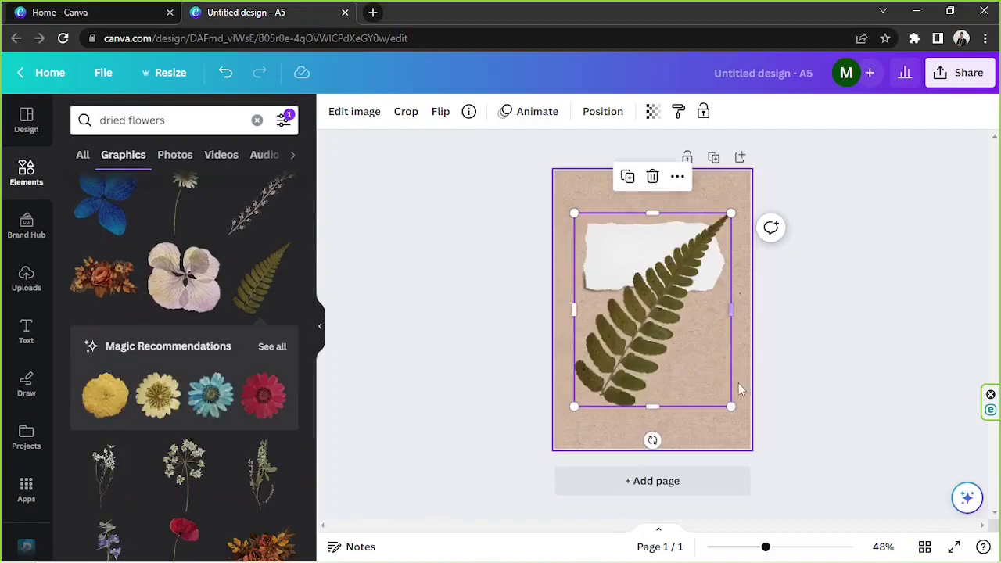
{"action": "left_click_drag", "start_coordinate": [730, 404], "coordinate": [596, 266]}
{"action": "left_click", "coordinate": [704, 323]}
- Add the green leaf sprig graphic, scaled down and rotated to about -39.3°, over one end of the torn paper
{"action": "scroll", "coordinate": [183, 352], "scroll_direction": "down", "scroll_amount": 5}
{"action": "left_click_drag", "start_coordinate": [261, 402], "coordinate": [611, 306]}
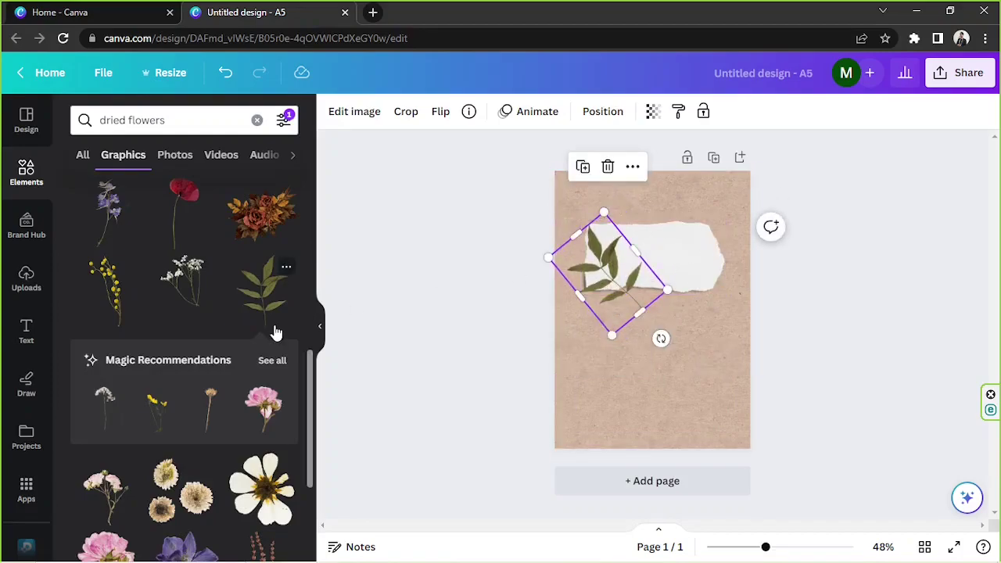
{"action": "left_click_drag", "start_coordinate": [658, 291], "coordinate": [615, 267]}
- Make the torn paper smaller and shift it slightly toward the right side of the page
{"action": "left_click", "coordinate": [708, 283]}
{"action": "left_click_drag", "start_coordinate": [725, 295], "coordinate": [693, 268]}
{"action": "left_click_drag", "start_coordinate": [570, 263], "coordinate": [603, 272]}
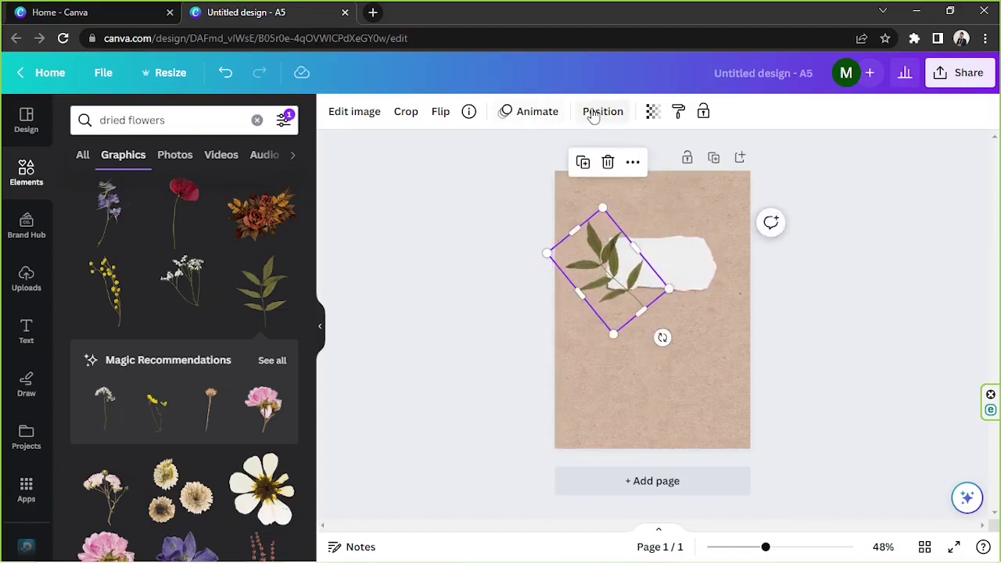
- Send the leaf sprig behind the torn paper and rotate it to about -69° so it peeks out at the paper's upper-left corner
{"action": "left_click", "coordinate": [593, 115]}
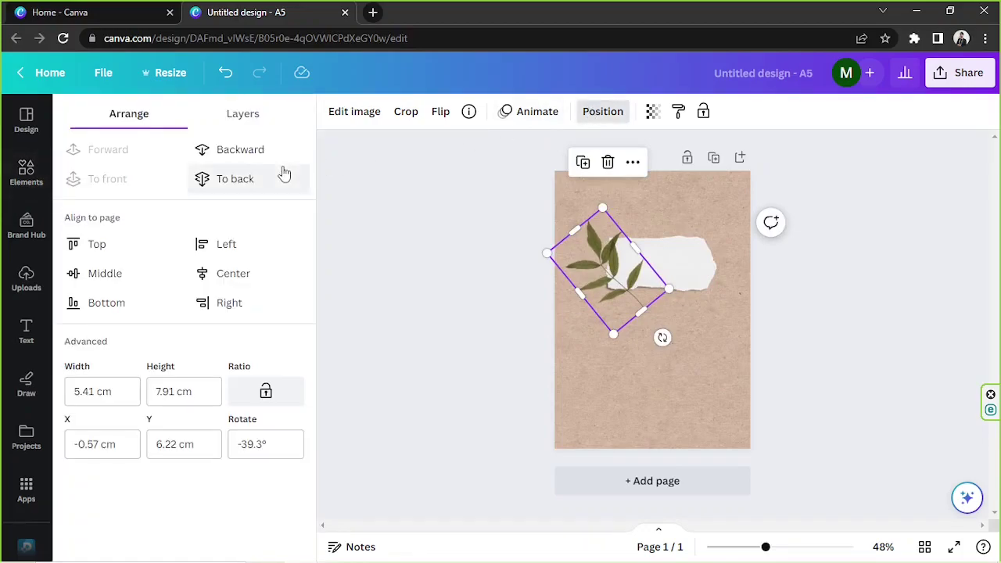
{"action": "left_click", "coordinate": [282, 174]}
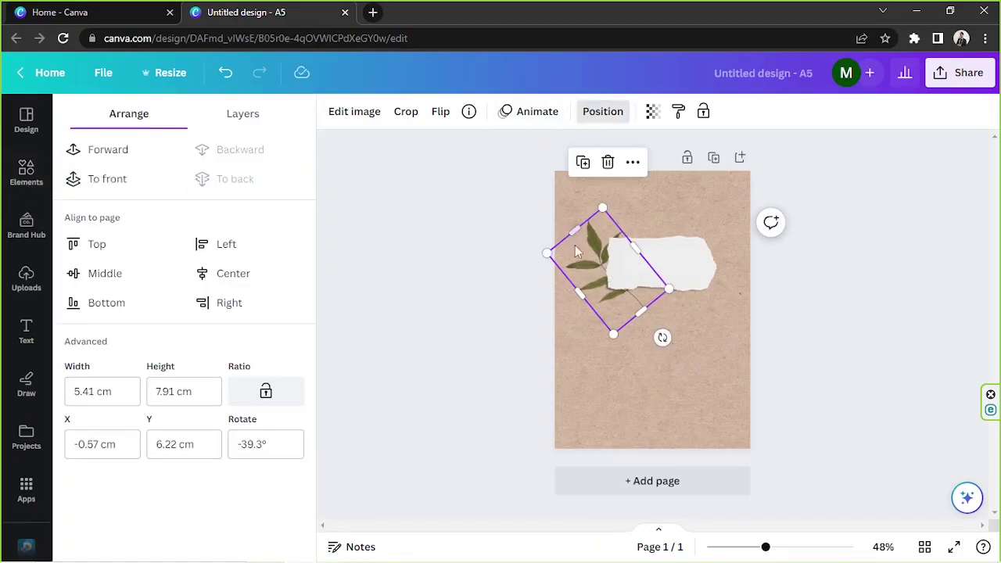
{"action": "mouse_move", "coordinate": [578, 243]}
{"action": "left_mouse_down"}
{"action": "mouse_move", "coordinate": [583, 223]}
{"action": "mouse_move", "coordinate": [591, 228]}
{"action": "left_mouse_up"}
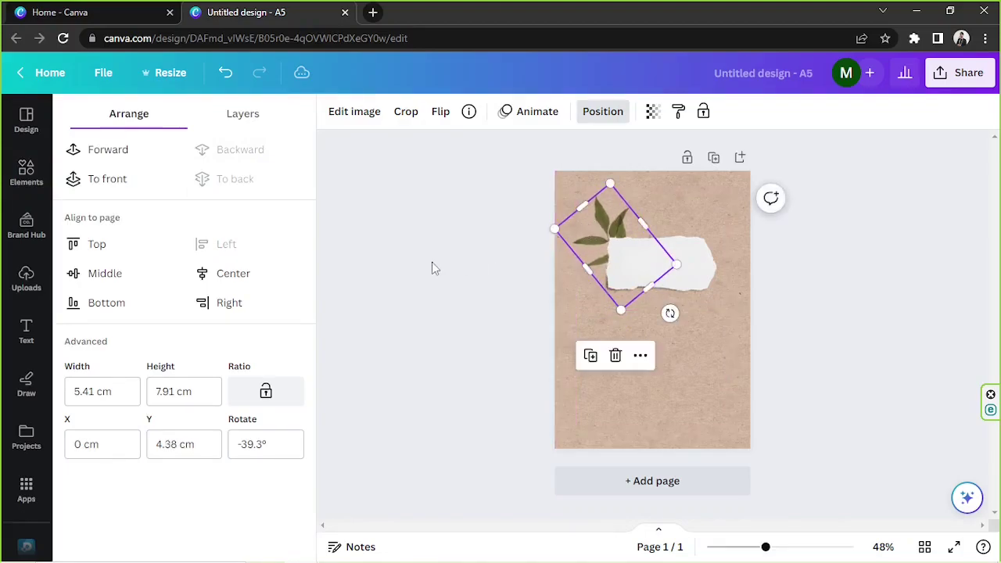
{"action": "left_click", "coordinate": [432, 262]}
{"action": "left_click_drag", "start_coordinate": [670, 313], "coordinate": [695, 277]}
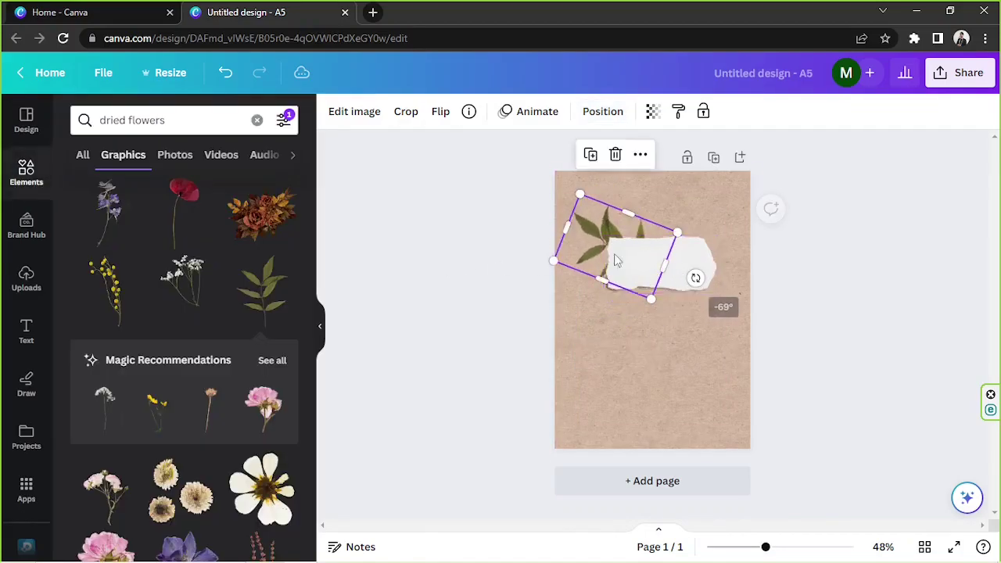
{"action": "left_click_drag", "start_coordinate": [581, 234], "coordinate": [577, 236]}
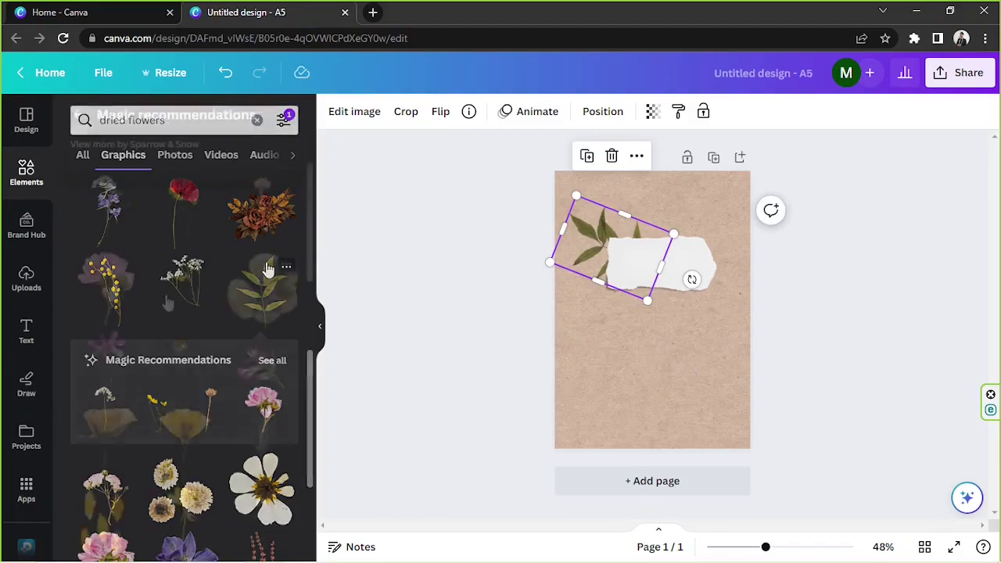
- Add the pink flower from the leaf sprig's recommendations, scaled down and tilted, on the right end of the torn paper
{"action": "left_click", "coordinate": [272, 359]}
{"action": "left_click", "coordinate": [105, 281]}
{"action": "left_click_drag", "start_coordinate": [724, 403], "coordinate": [635, 291]}
{"action": "left_click_drag", "start_coordinate": [603, 324], "coordinate": [572, 315]}
{"action": "left_click_drag", "start_coordinate": [604, 281], "coordinate": [710, 288]}
- Search the elements for "washi" and check both the graphics and the photo results
{"action": "scroll", "coordinate": [205, 249], "scroll_direction": "down", "scroll_amount": 5}
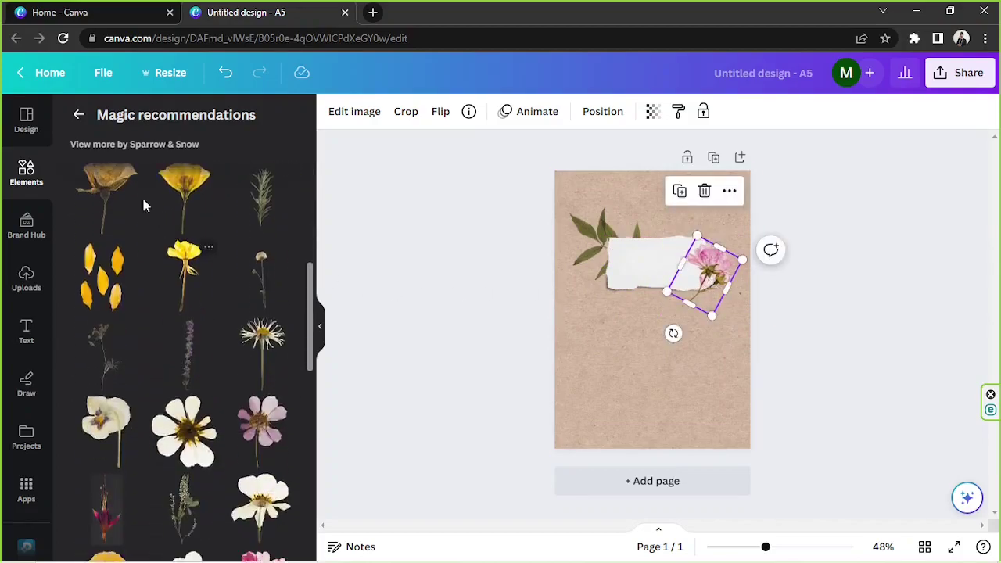
{"action": "left_click", "coordinate": [78, 115]}
{"action": "double_click", "coordinate": [154, 129]}
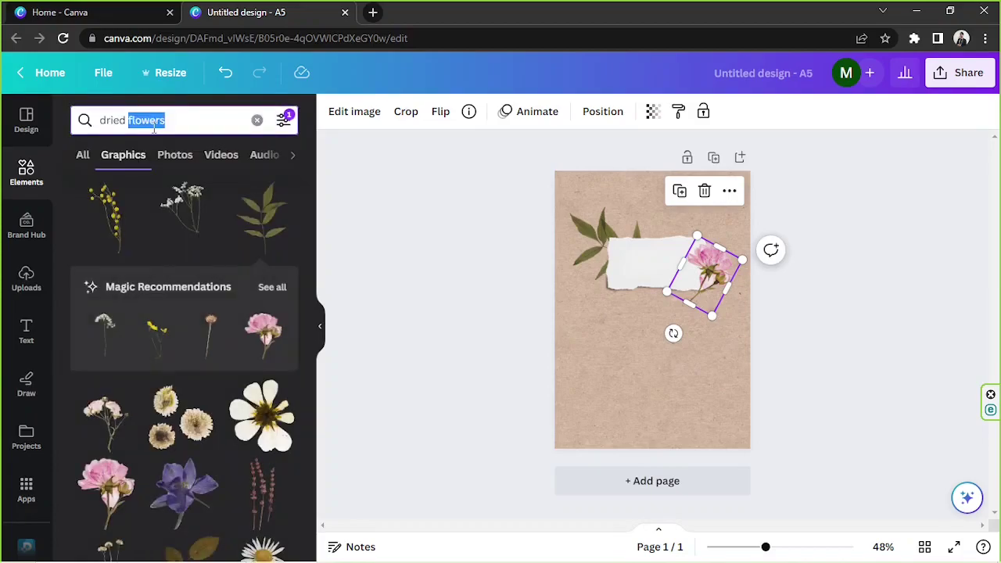
{"action": "type", "text": "washi"}
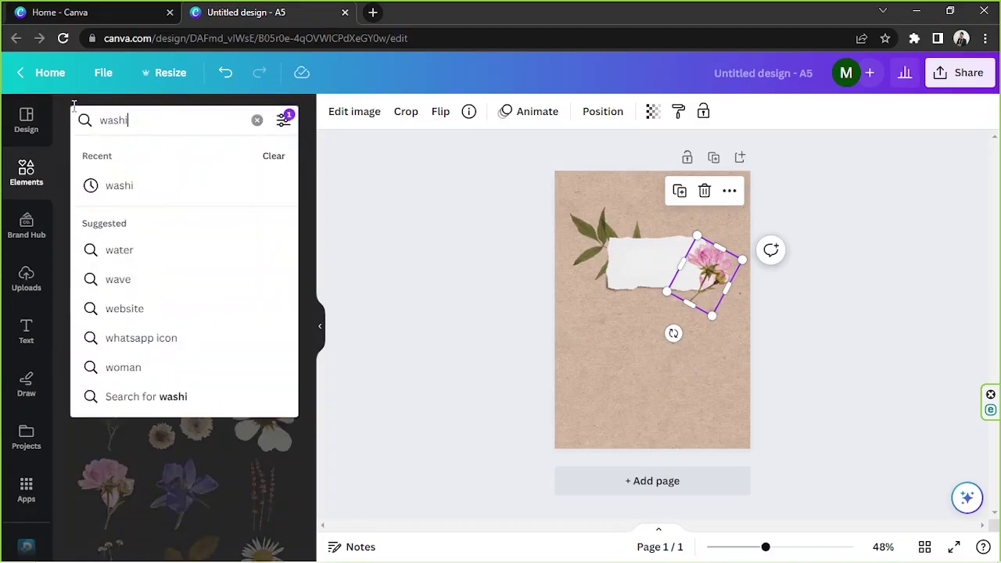
{"action": "key", "text": "Return"}
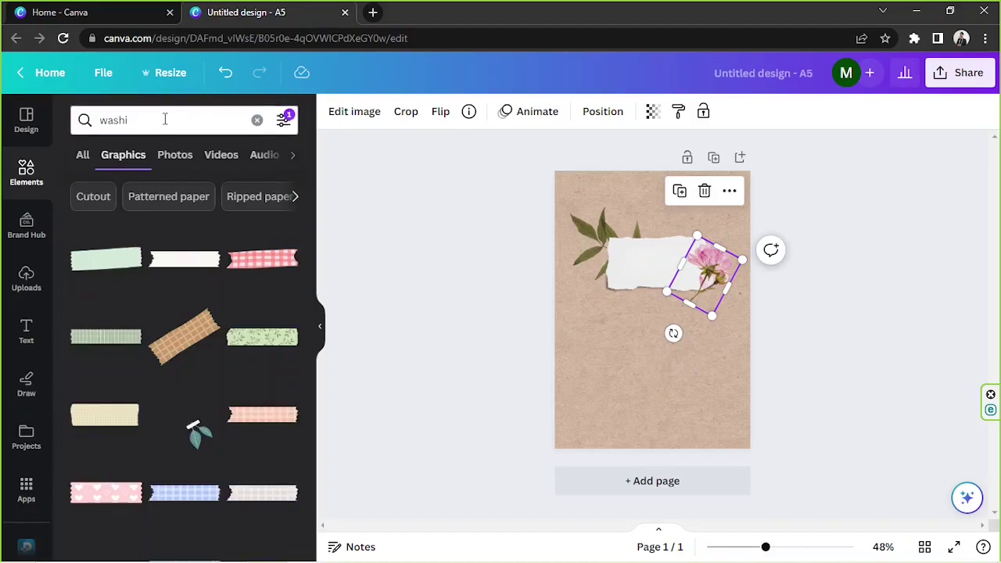
{"action": "left_click", "coordinate": [171, 154]}
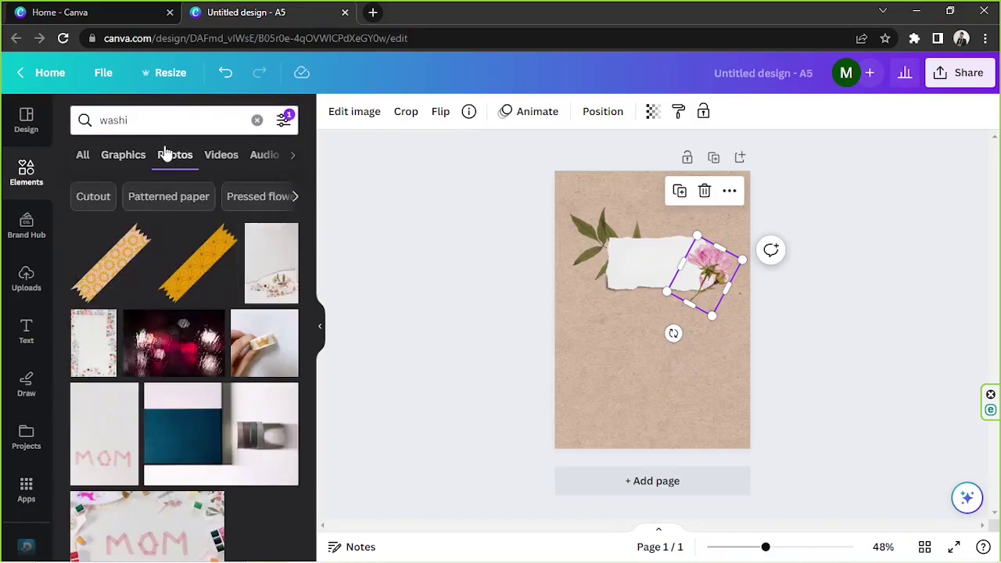
{"action": "scroll", "coordinate": [183, 174], "scroll_direction": "down", "scroll_amount": 1}
{"action": "scroll", "coordinate": [183, 174], "scroll_direction": "up", "scroll_amount": 1}
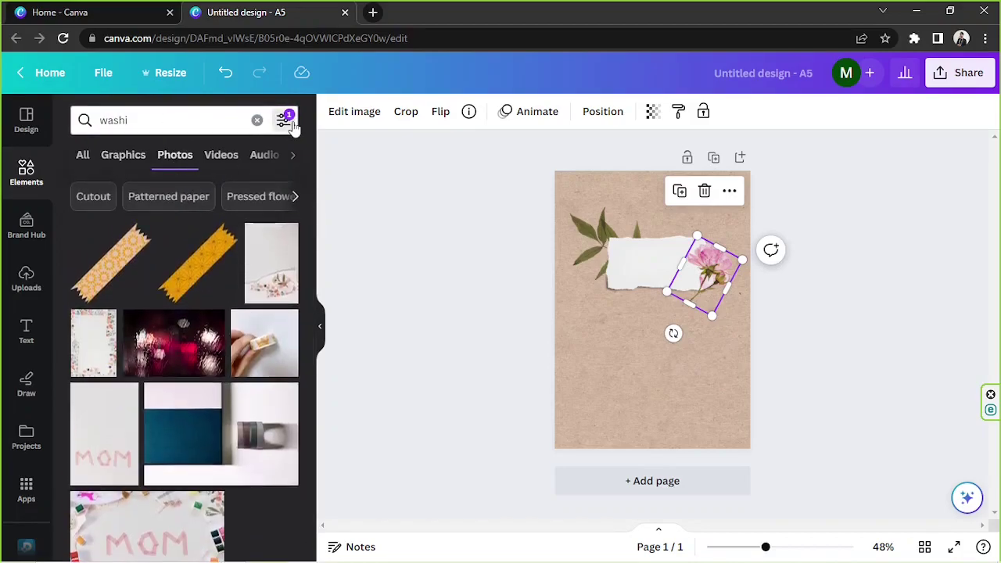
- Remove the Free price filter and look through the washi photos and graphics for a suitable tape
{"action": "left_click", "coordinate": [281, 121]}
{"action": "scroll", "coordinate": [224, 251], "scroll_direction": "down", "scroll_amount": 2}
{"action": "left_click", "coordinate": [122, 374]}
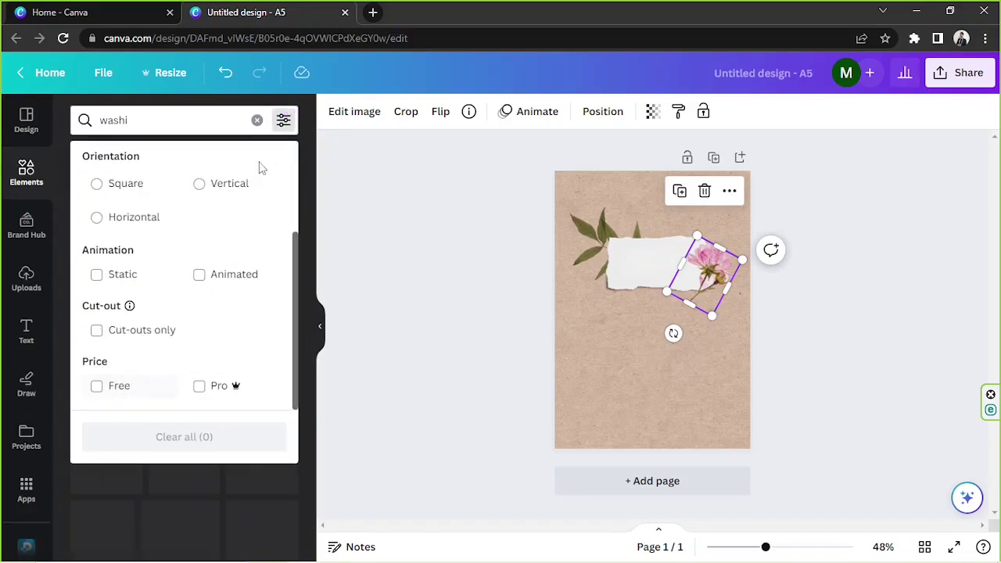
{"action": "left_click", "coordinate": [280, 120]}
{"action": "scroll", "coordinate": [254, 219], "scroll_direction": "down", "scroll_amount": 1}
{"action": "scroll", "coordinate": [251, 227], "scroll_direction": "down", "scroll_amount": 3}
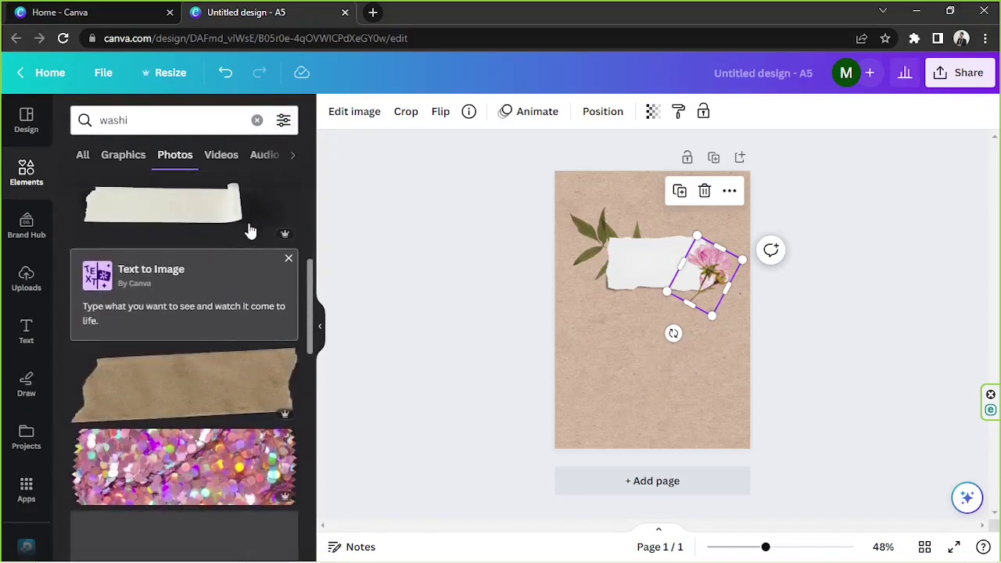
{"action": "scroll", "coordinate": [250, 231], "scroll_direction": "down", "scroll_amount": 5}
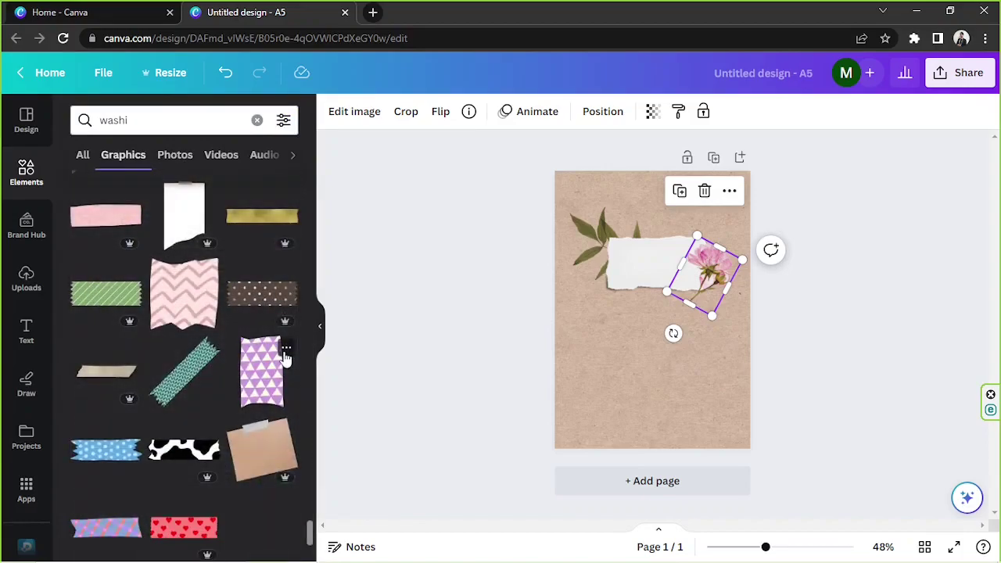
{"action": "scroll", "coordinate": [258, 352], "scroll_direction": "down", "scroll_amount": 3}
- Search the graphics for "tape" and look through the results
{"action": "double_click", "coordinate": [102, 124]}
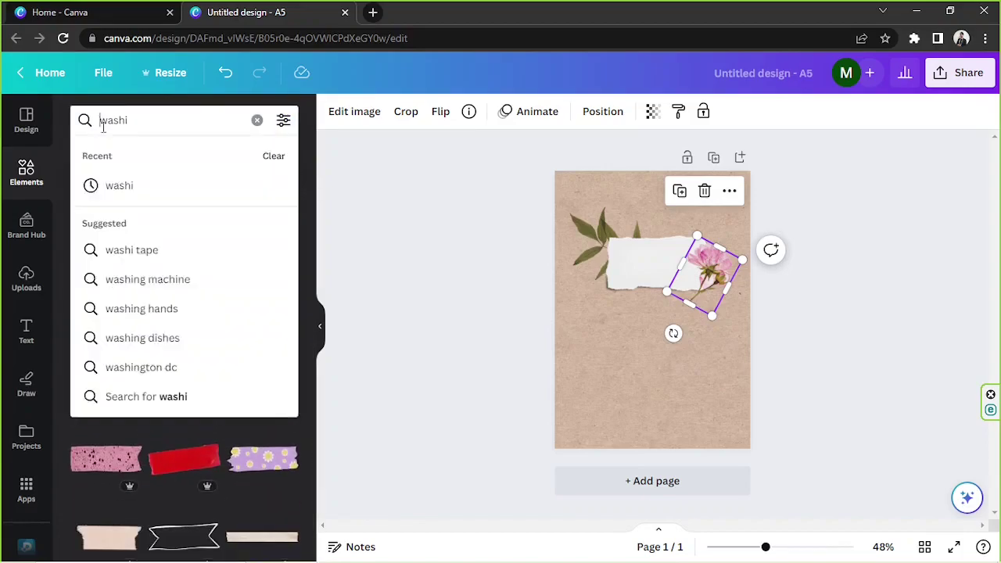
{"action": "type", "text": "tape"}
{"action": "key", "text": "Return"}
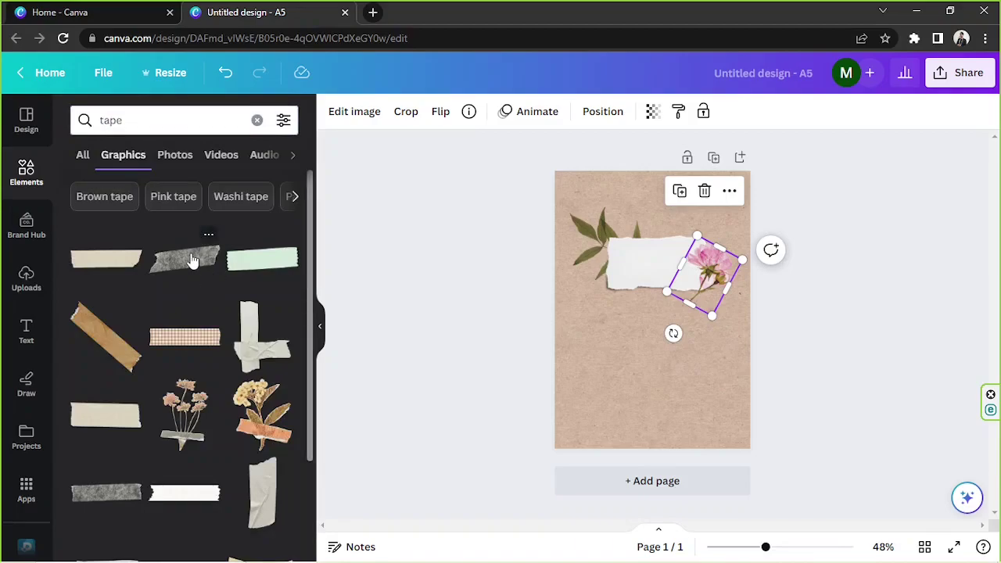
{"action": "scroll", "coordinate": [191, 258], "scroll_direction": "down", "scroll_amount": 3}
{"action": "scroll", "coordinate": [191, 258], "scroll_direction": "up", "scroll_amount": 3}
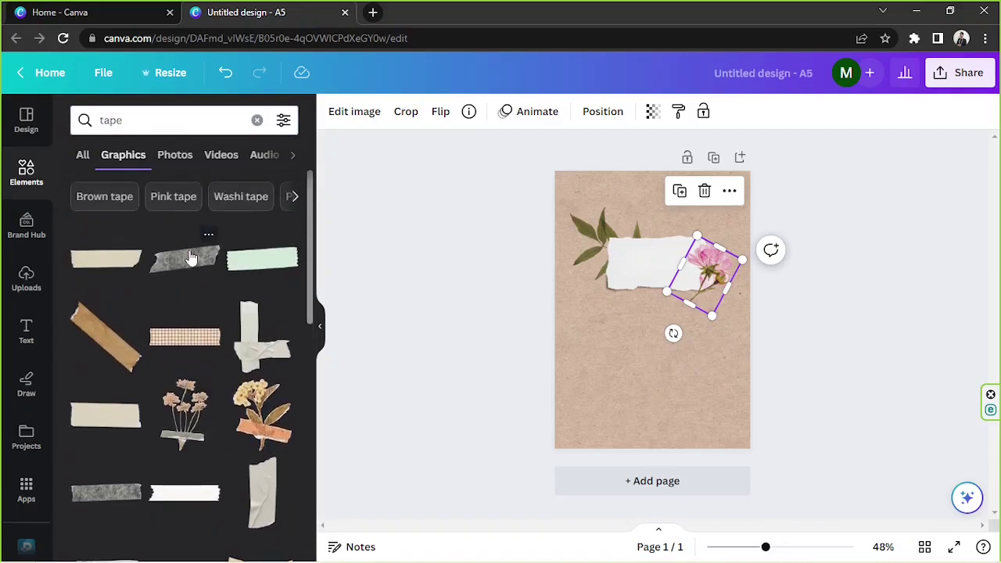
- Try a small translucent grey tape strip on the torn paper's upper edge and over the pink flower's stem, and delete it
{"action": "left_click", "coordinate": [191, 258]}
{"action": "left_click_drag", "start_coordinate": [733, 344], "coordinate": [661, 232]}
{"action": "left_click", "coordinate": [871, 240]}
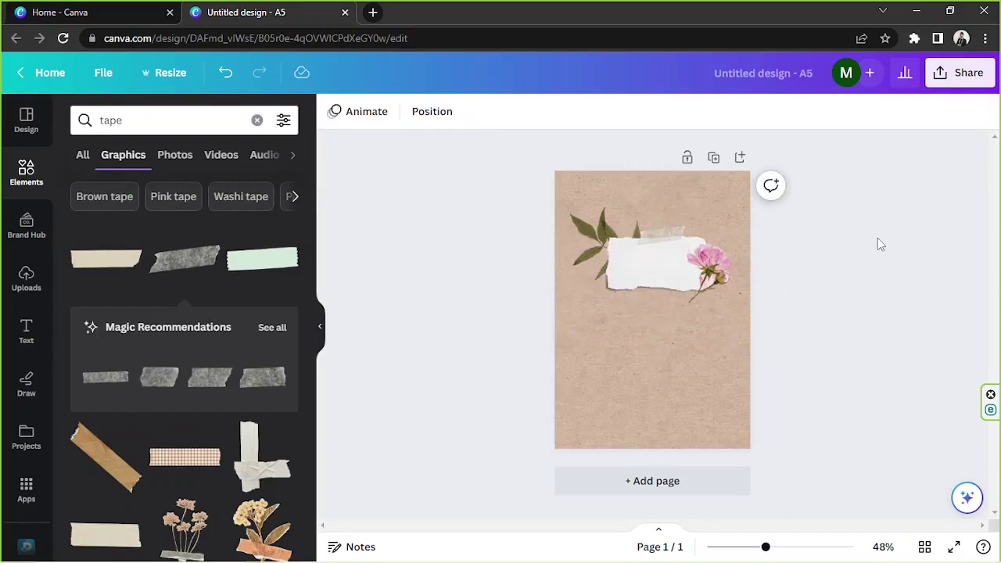
{"action": "left_click", "coordinate": [677, 243]}
{"action": "left_click_drag", "start_coordinate": [676, 236], "coordinate": [707, 292]}
{"action": "mouse_move", "coordinate": [678, 334]}
{"action": "left_mouse_down"}
{"action": "mouse_move", "coordinate": [656, 335]}
{"action": "mouse_move", "coordinate": [656, 323]}
{"action": "mouse_move", "coordinate": [687, 338]}
{"action": "left_mouse_up"}
{"action": "left_click", "coordinate": [882, 289]}
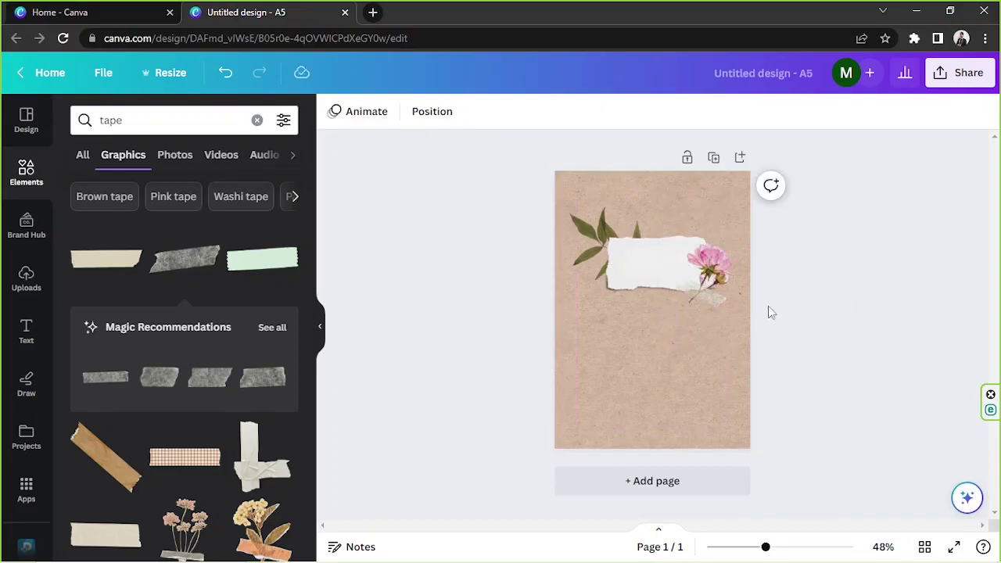
{"action": "scroll", "coordinate": [293, 349], "scroll_direction": "down", "scroll_amount": 2}
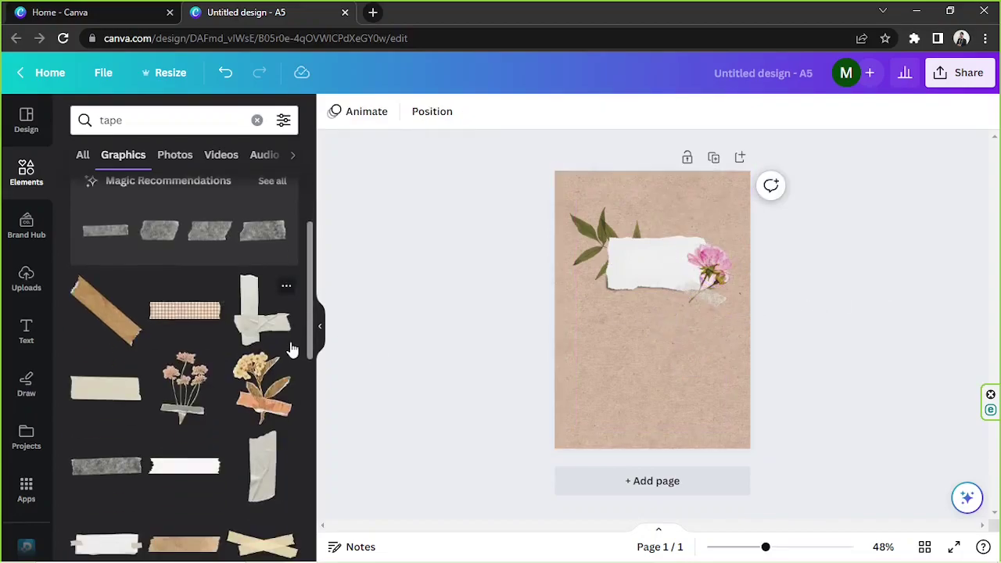
{"action": "left_click", "coordinate": [708, 293]}
{"action": "left_click", "coordinate": [699, 224]}
- Add the wrinkled grey tape, scaled down and tilted, over the pink flower's stem and make it semi-transparent
{"action": "left_click", "coordinate": [266, 467]}
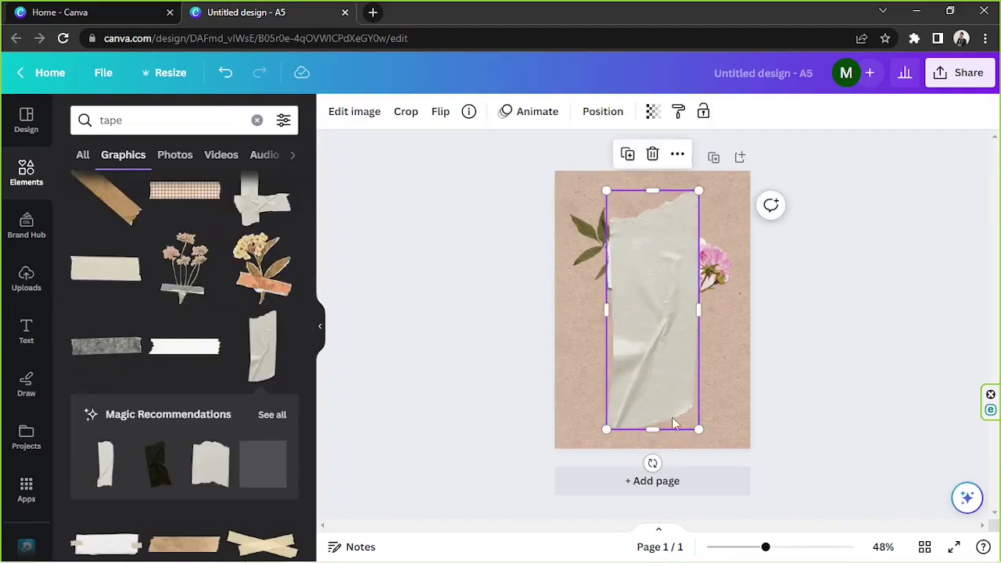
{"action": "left_click_drag", "start_coordinate": [696, 425], "coordinate": [657, 254]}
{"action": "left_click_drag", "start_coordinate": [644, 183], "coordinate": [726, 260]}
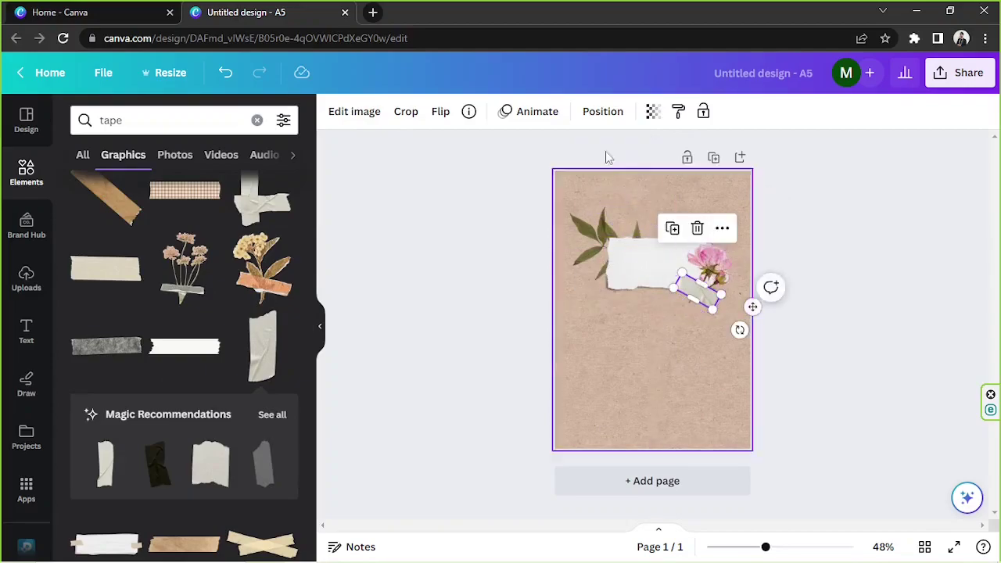
{"action": "left_click", "coordinate": [651, 111]}
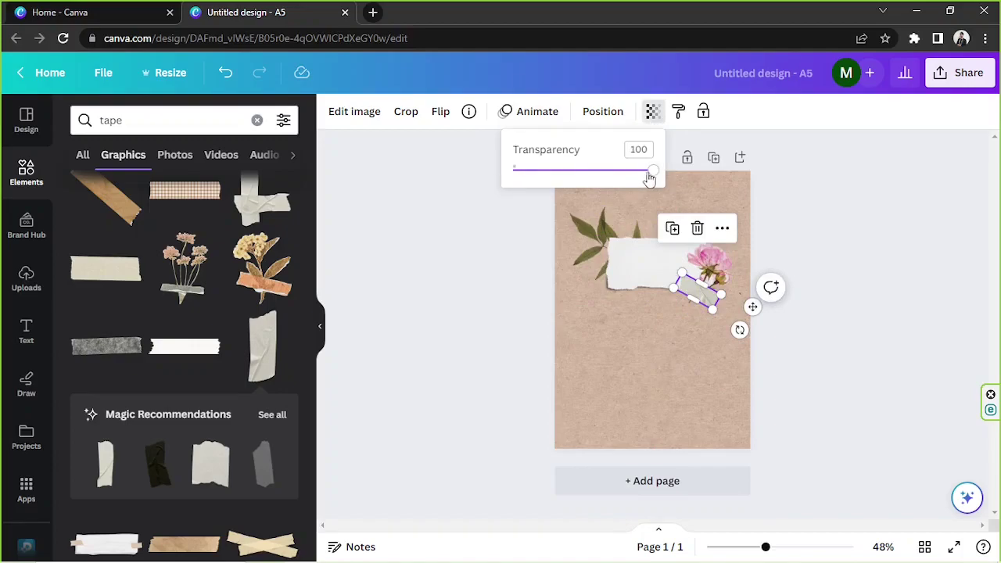
{"action": "left_click", "coordinate": [869, 226]}
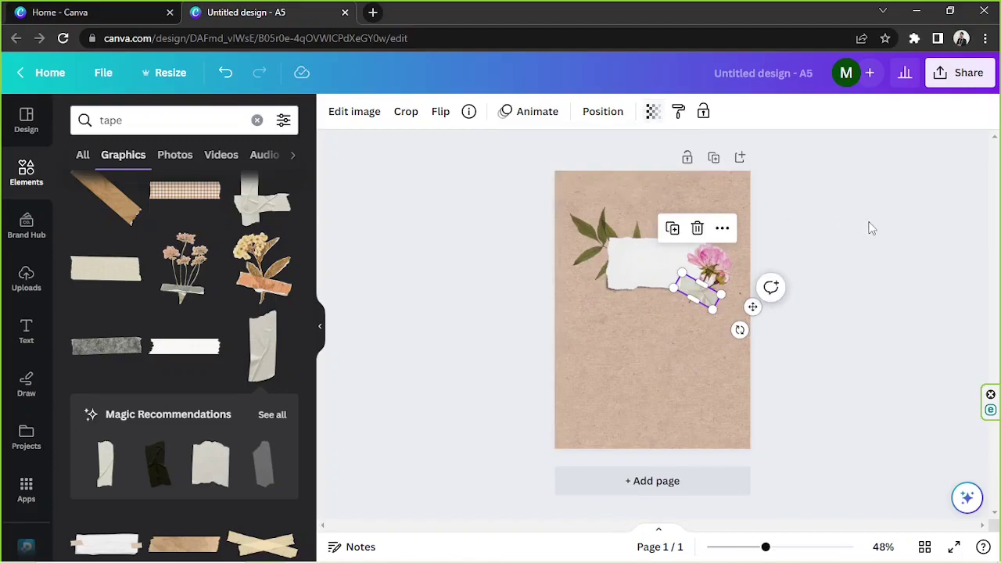
{"action": "left_click", "coordinate": [873, 227]}
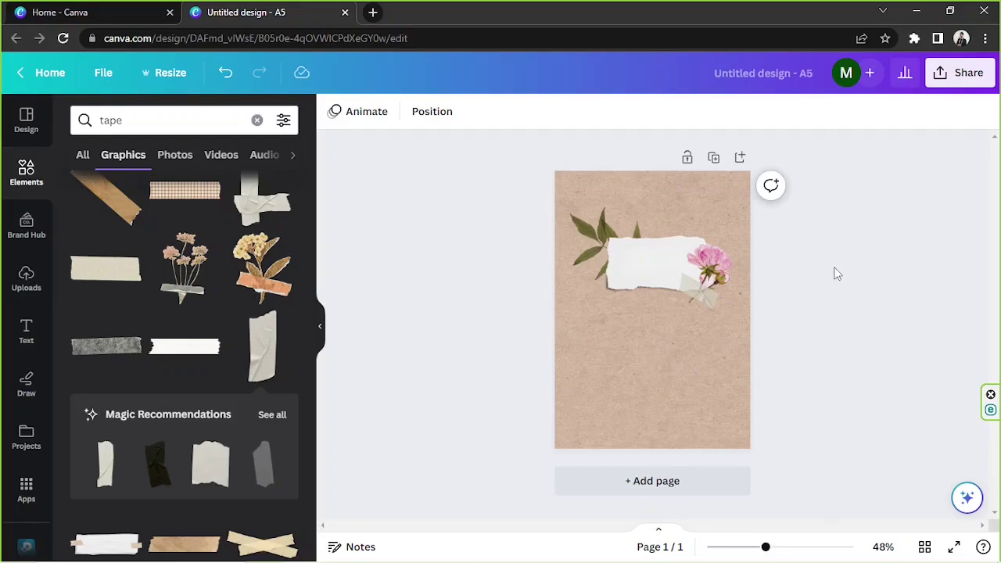
- Add a narrow text box centred on the upper part of the torn paper with the text "MY"
{"action": "left_click", "coordinate": [656, 272]}
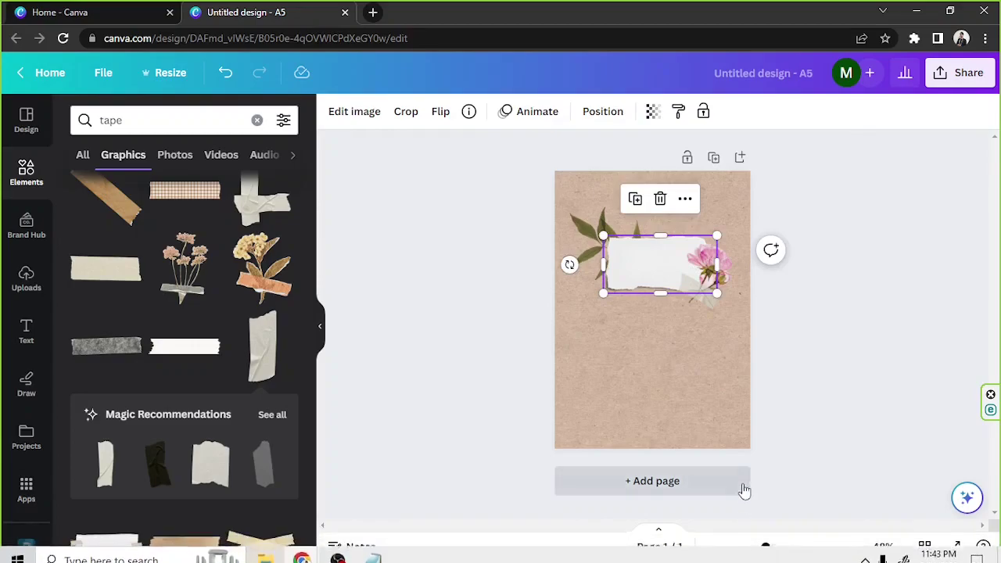
{"action": "left_click_drag", "start_coordinate": [767, 548], "coordinate": [782, 549]}
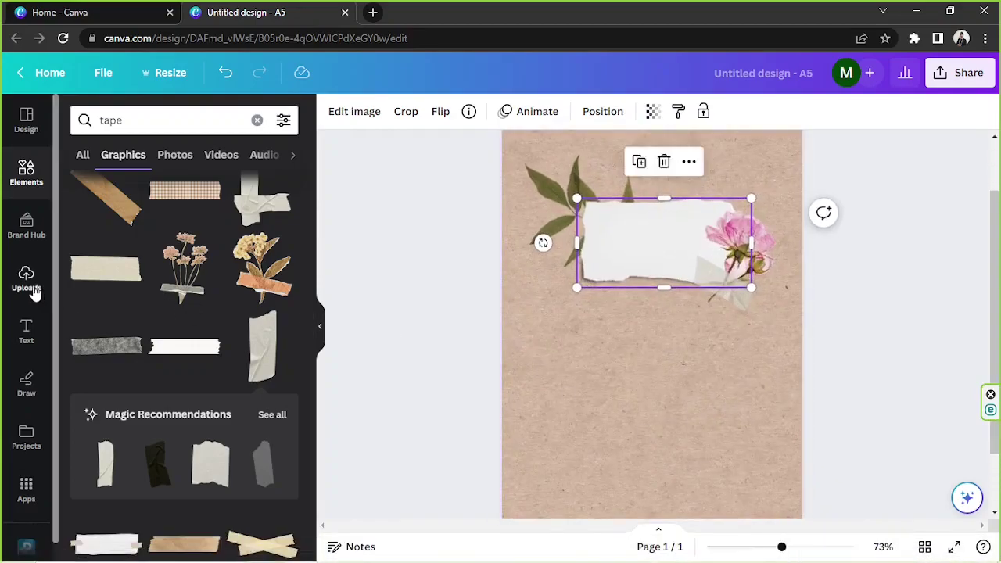
{"action": "left_click", "coordinate": [28, 326]}
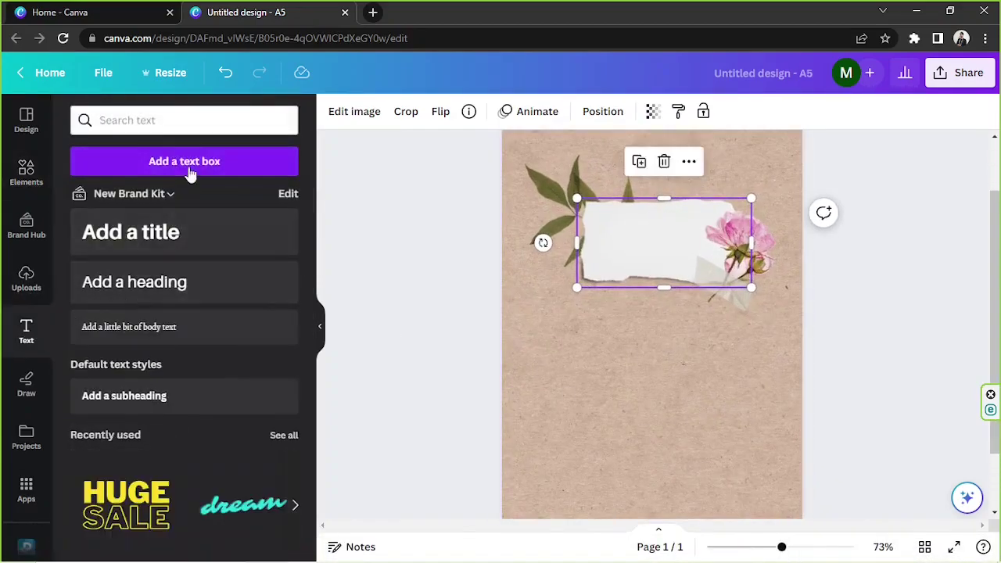
{"action": "left_click", "coordinate": [197, 164]}
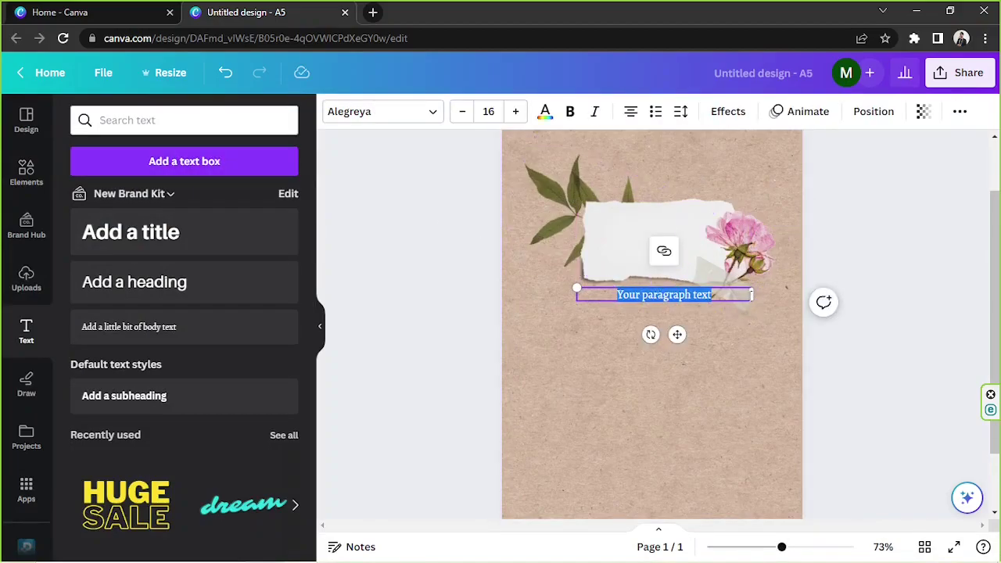
{"action": "left_click_drag", "start_coordinate": [751, 294], "coordinate": [676, 295]}
{"action": "left_click_drag", "start_coordinate": [639, 335], "coordinate": [672, 263]}
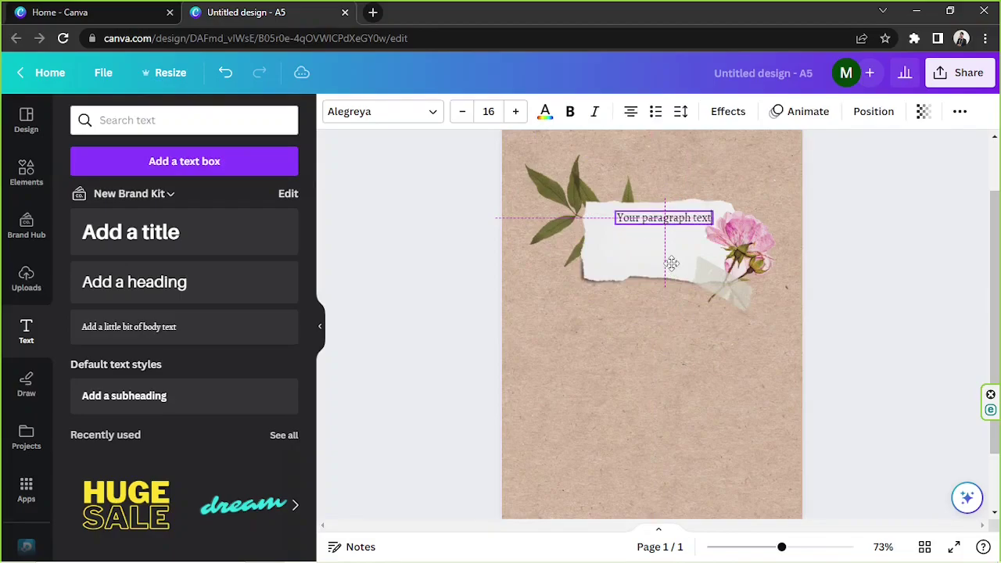
{"action": "double_click", "coordinate": [666, 218]}
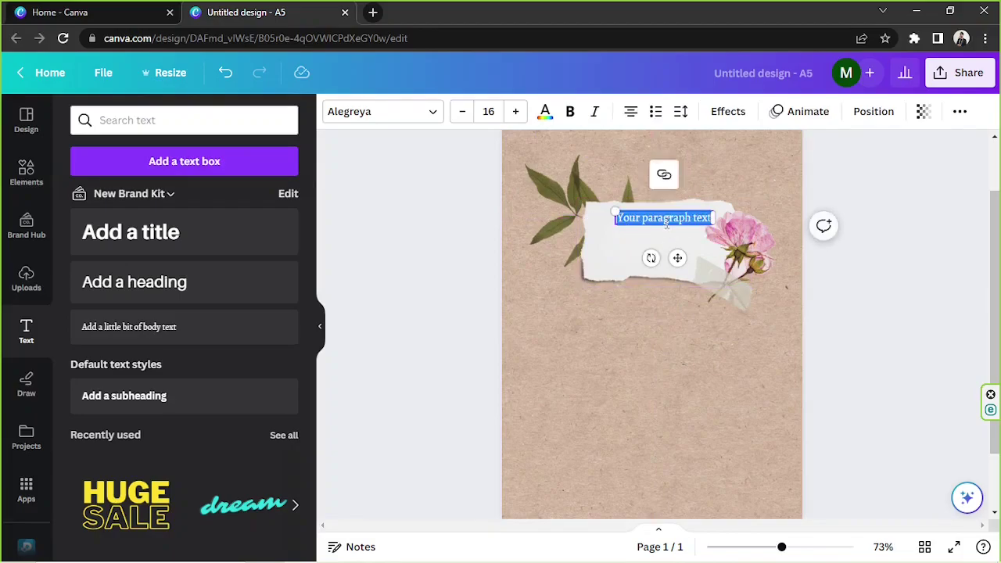
{"action": "type", "text": "MY"}
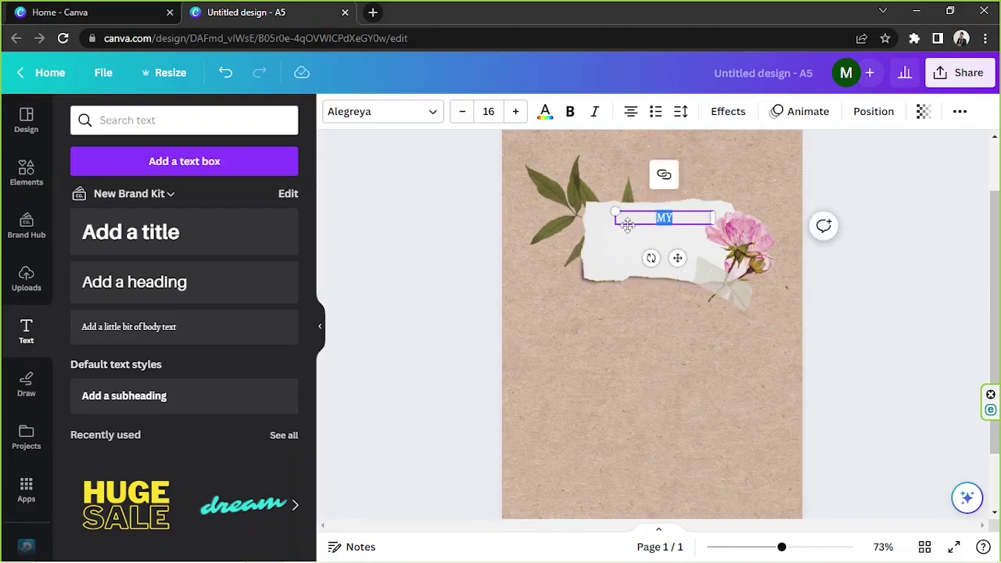
- Search the fonts for "handwriting" and set the "MY" text to Coming Soon, undoing a try of Linotype Feltpen
{"action": "left_click", "coordinate": [379, 111]}
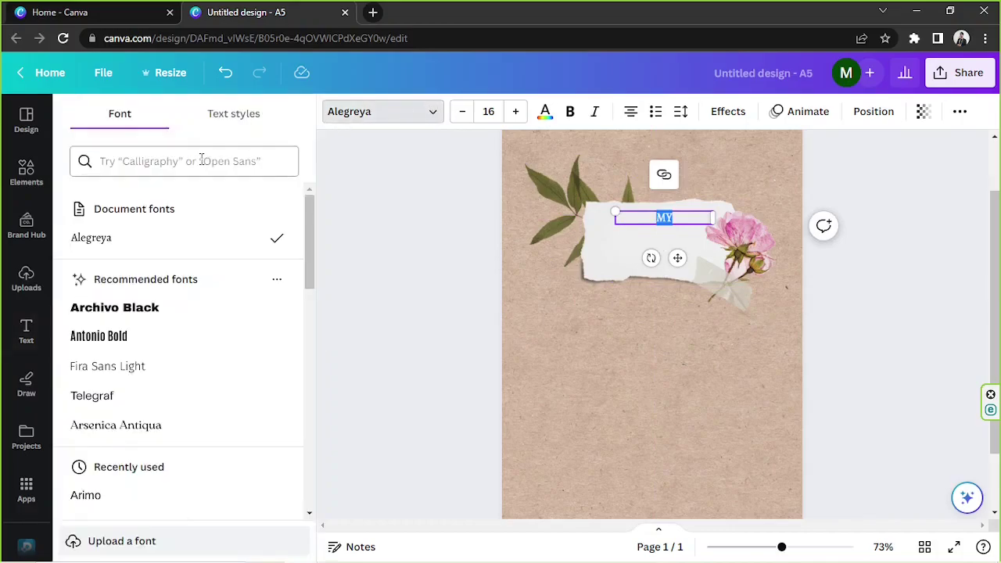
{"action": "left_click", "coordinate": [202, 161]}
{"action": "type", "text": "handwriting"}
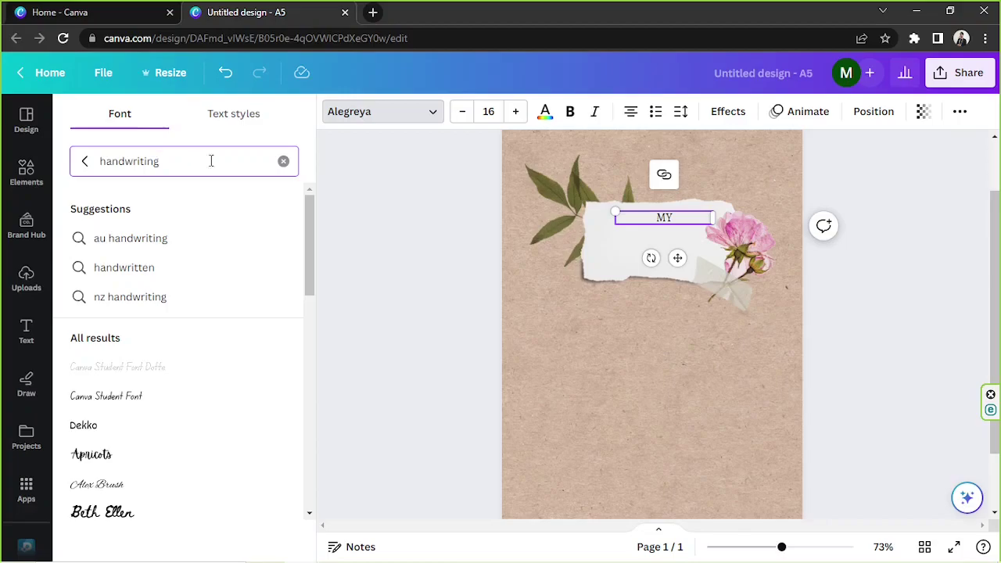
{"action": "scroll", "coordinate": [274, 289], "scroll_direction": "down", "scroll_amount": 8}
{"action": "left_click", "coordinate": [226, 322]}
{"action": "left_click", "coordinate": [168, 409]}
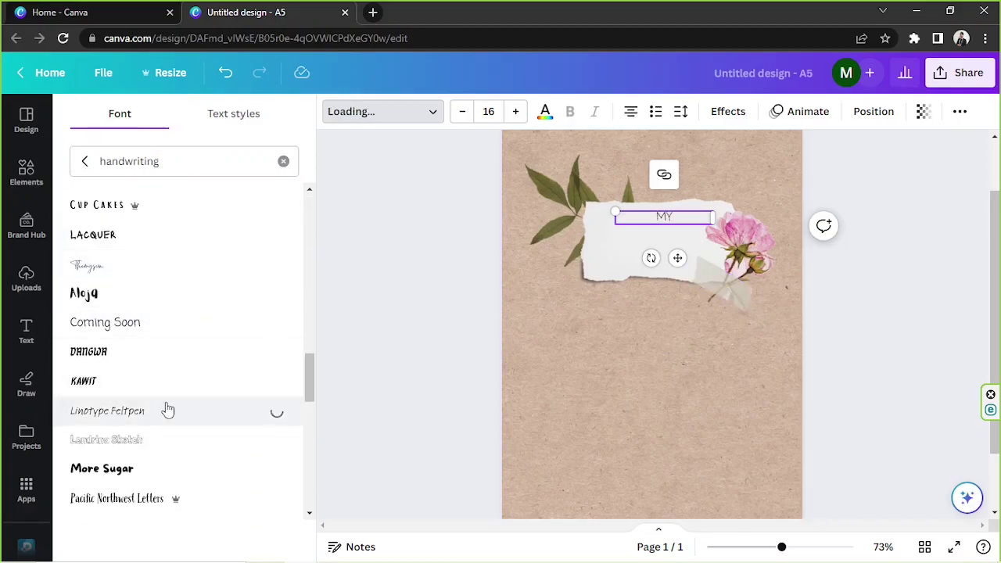
{"action": "scroll", "coordinate": [174, 352], "scroll_direction": "down", "scroll_amount": 3}
{"action": "key", "text": "ctrl+z"}
{"action": "left_click", "coordinate": [809, 306]}
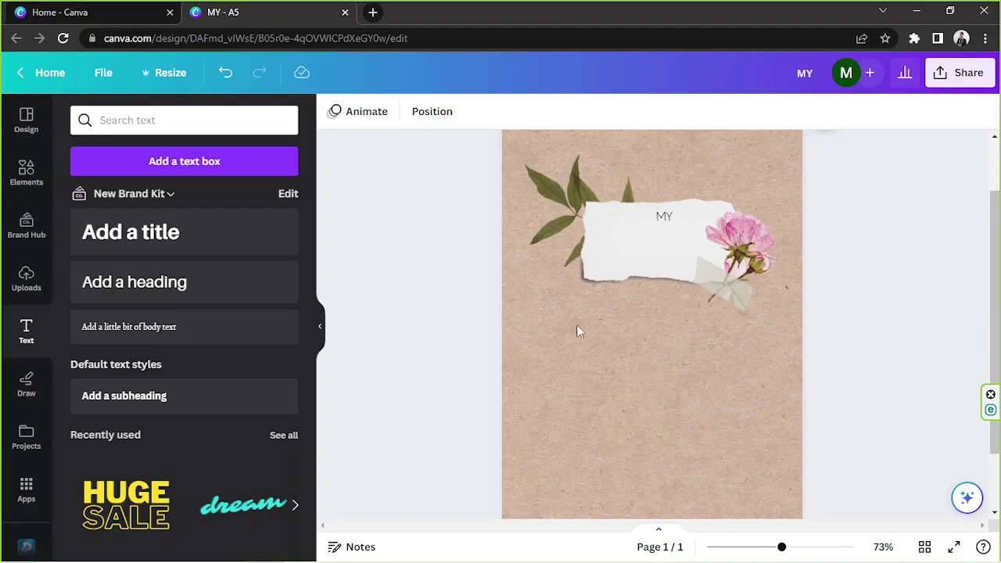
- Add a text box below the torn paper with the text "Journal"
{"action": "key", "text": "t"}
{"action": "left_click_drag", "start_coordinate": [601, 316], "coordinate": [558, 312]}
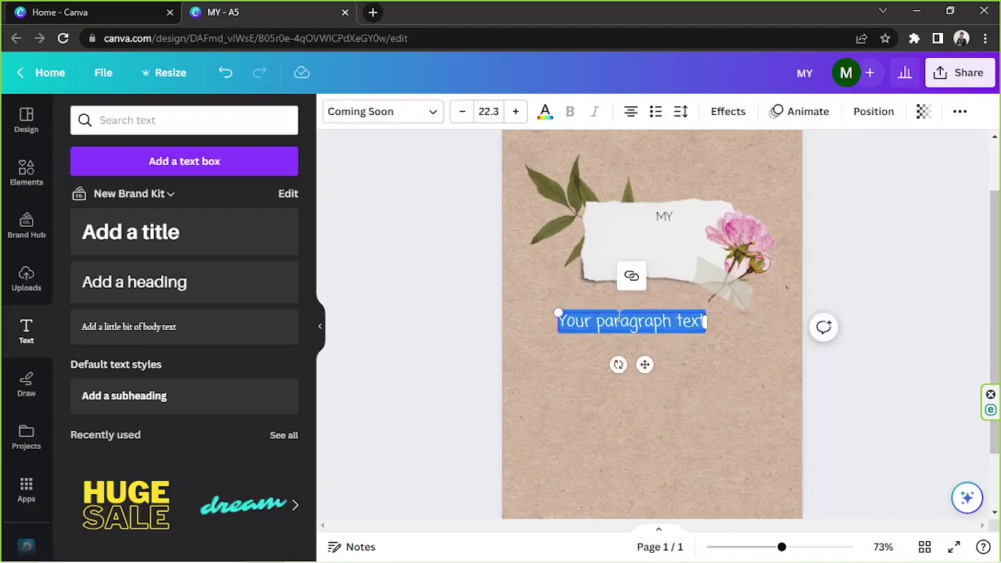
{"action": "type", "text": "Jou"}
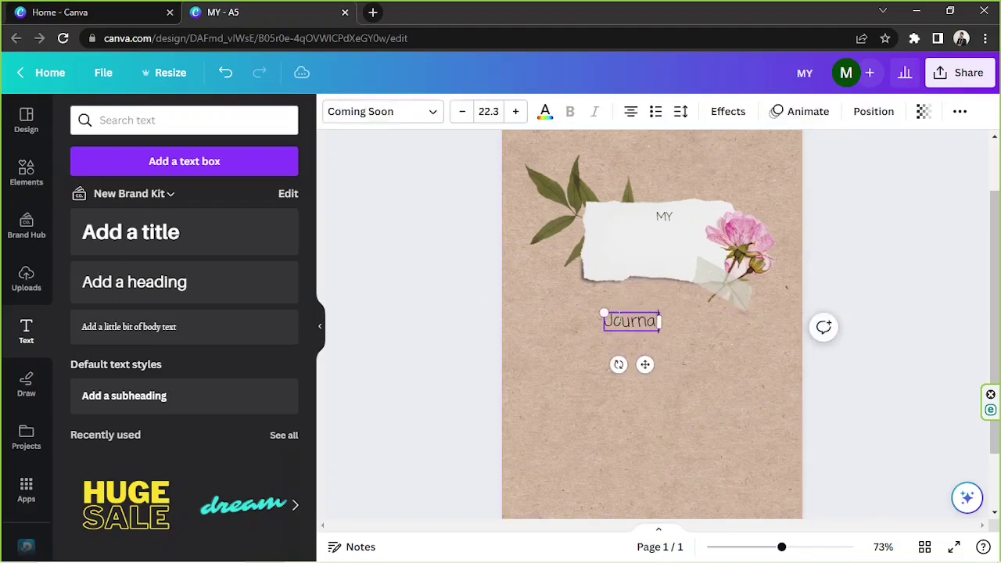
{"action": "type", "text": "rna"}
- Search the fonts for "cursive" and set the "Journal" text to Blastine
{"action": "double_click", "coordinate": [620, 317]}
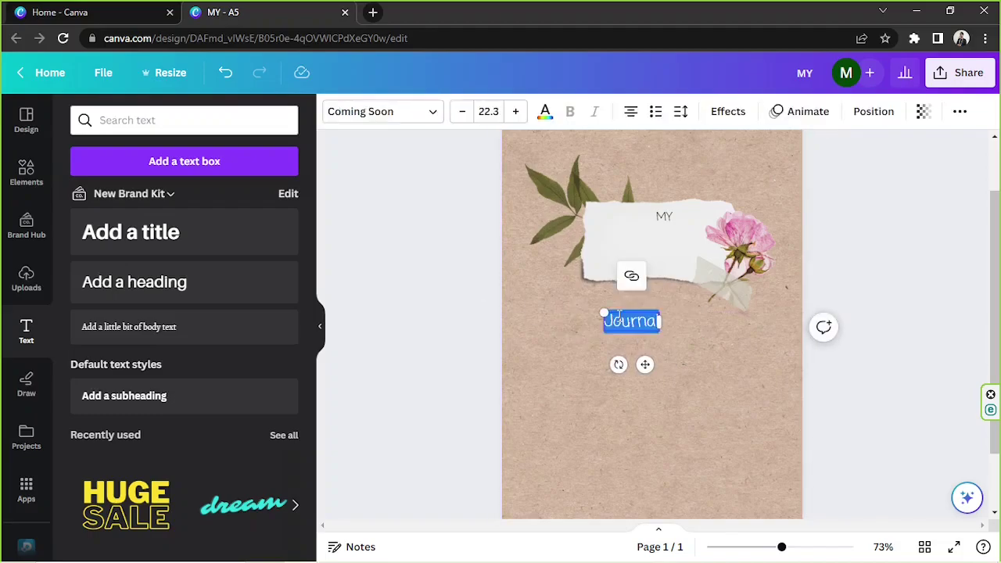
{"action": "left_click", "coordinate": [433, 112]}
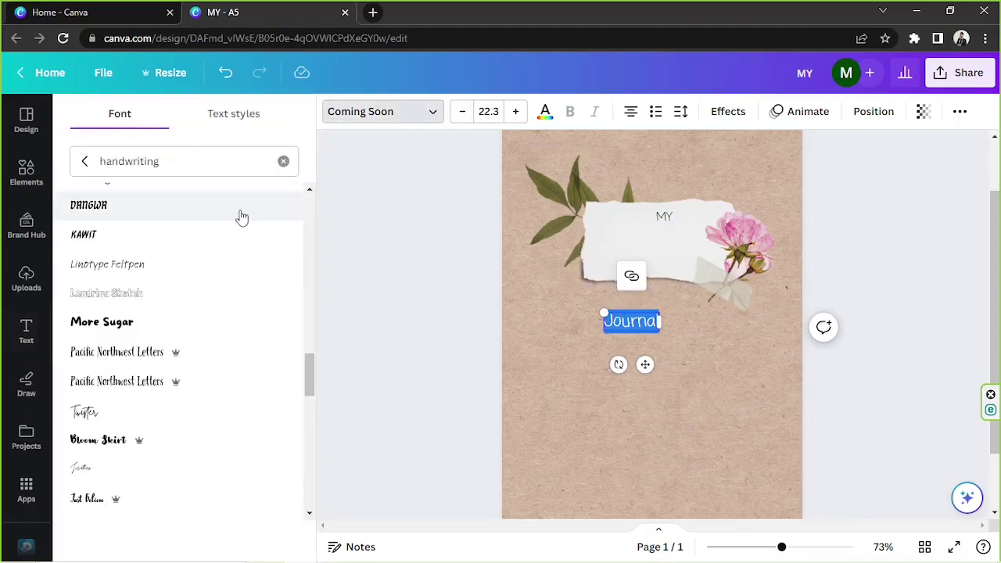
{"action": "scroll", "coordinate": [212, 362], "scroll_direction": "up", "scroll_amount": 4}
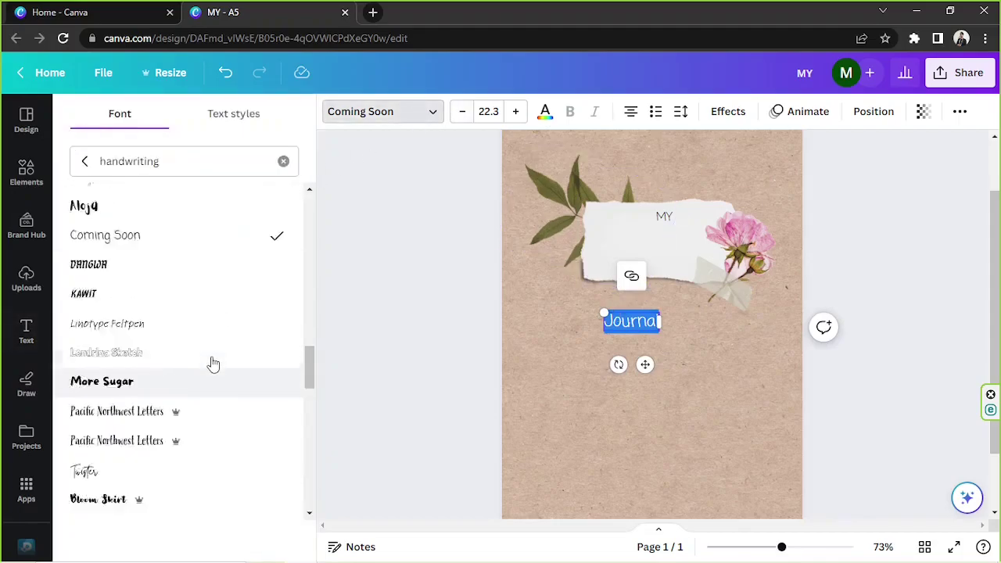
{"action": "double_click", "coordinate": [181, 161]}
{"action": "type", "text": "cursive"}
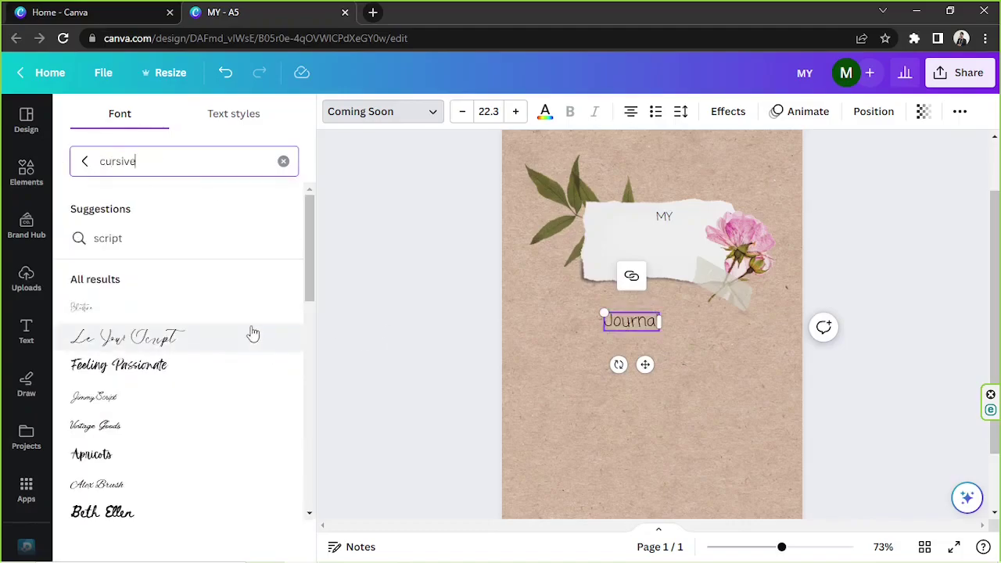
{"action": "left_click", "coordinate": [254, 334]}
{"action": "left_click", "coordinate": [195, 309]}
- Enlarge the "Journal" text to size 76 and place it on the torn paper below "MY"
{"action": "left_click_drag", "start_coordinate": [606, 313], "coordinate": [565, 279]}
{"action": "left_click_drag", "start_coordinate": [607, 337], "coordinate": [663, 277]}
{"action": "left_click_drag", "start_coordinate": [616, 224], "coordinate": [592, 206]}
{"action": "left_click_drag", "start_coordinate": [657, 270], "coordinate": [668, 284]}
{"action": "left_click", "coordinate": [658, 258]}
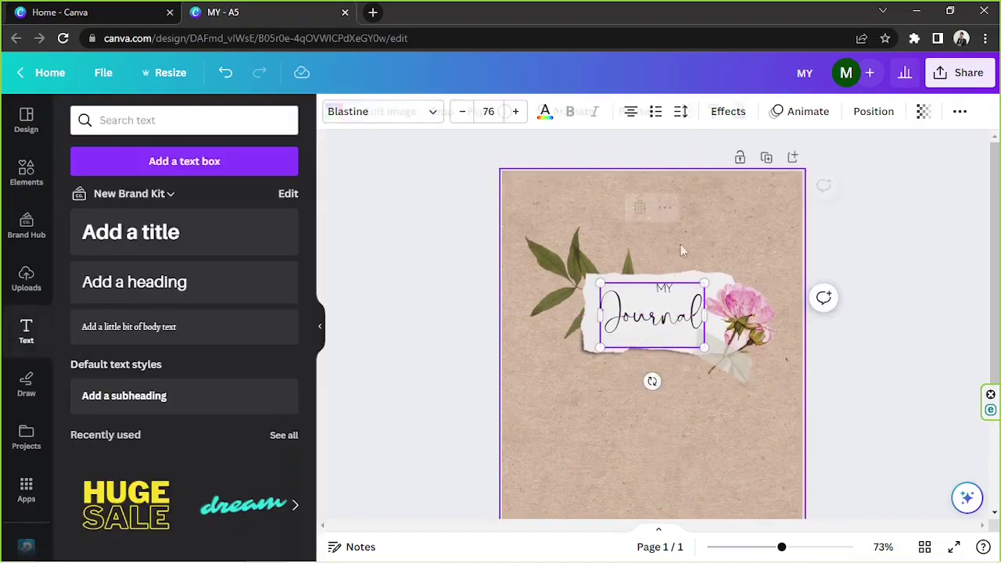
- Shift the "MY" text slightly left so it is centred above "Journal" on the page
{"action": "left_click", "coordinate": [772, 237]}
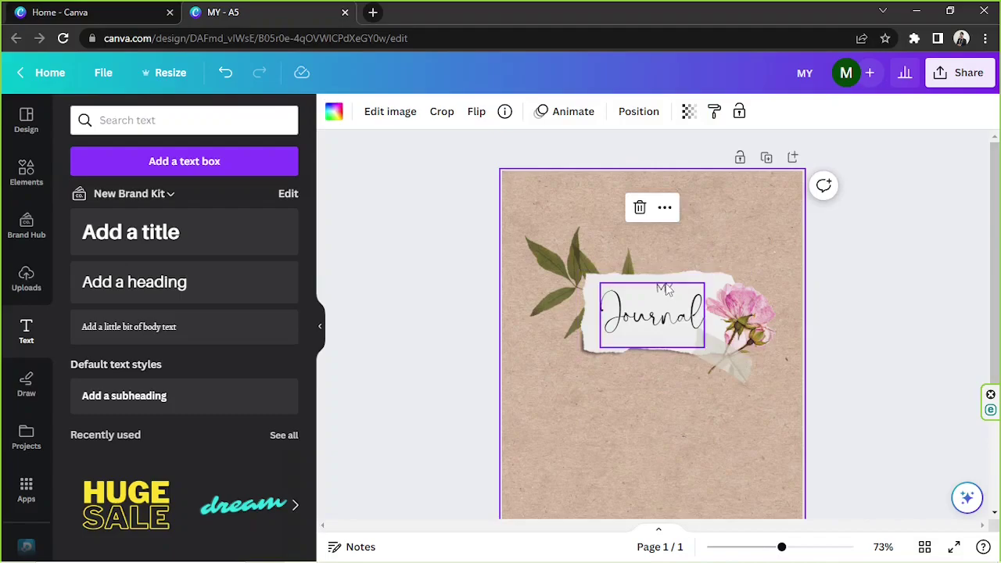
{"action": "left_click", "coordinate": [664, 316]}
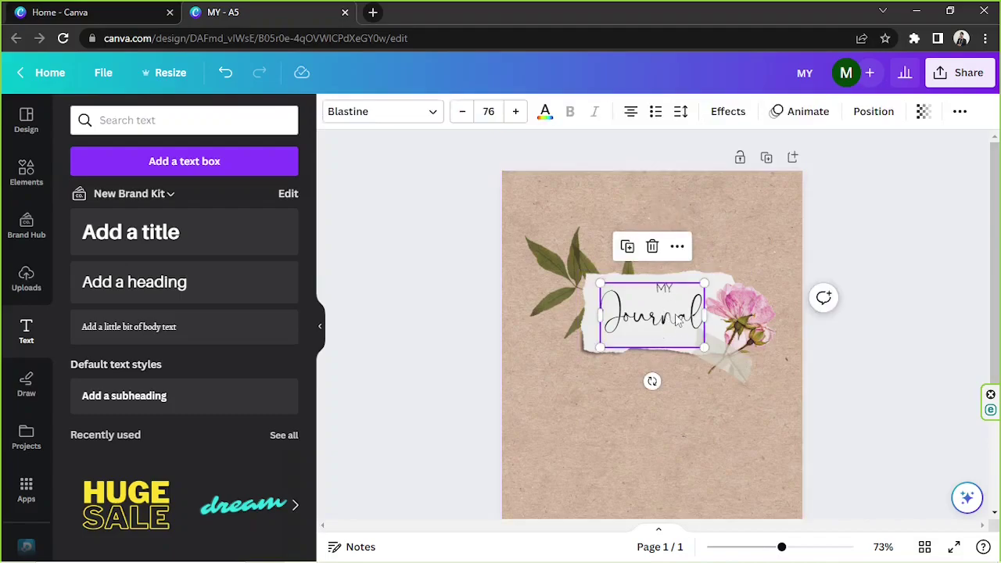
{"action": "left_click", "coordinate": [870, 115]}
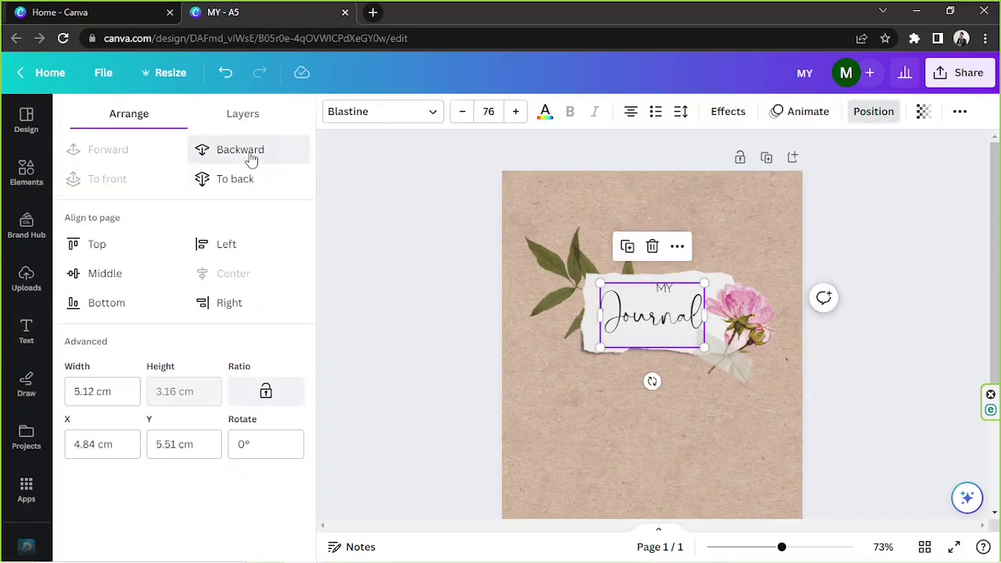
{"action": "left_click", "coordinate": [667, 289]}
{"action": "left_click_drag", "start_coordinate": [666, 289], "coordinate": [656, 288]}
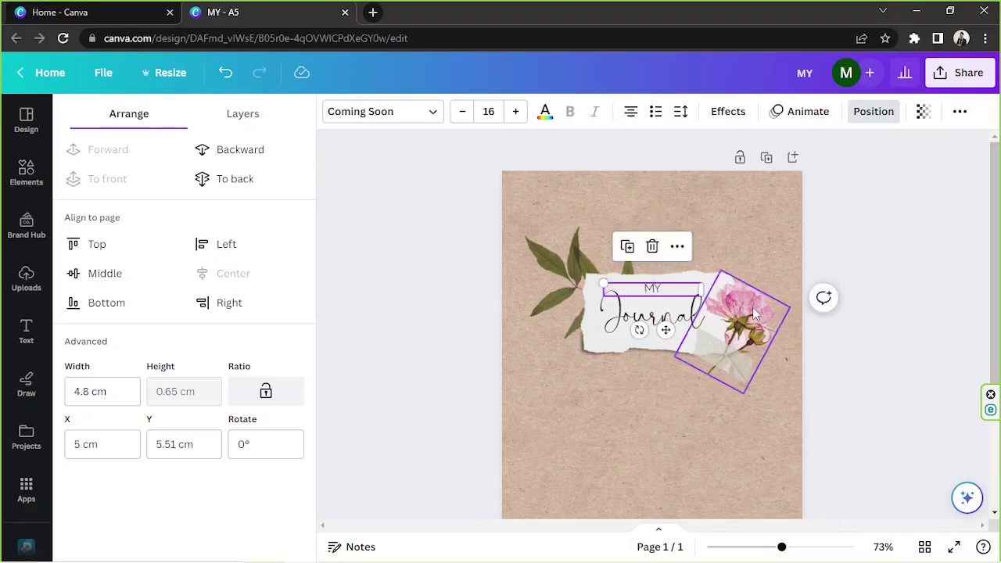
- Shift the torn paper and the leaf sprig slightly left so the title sits better within the paper
{"action": "left_click", "coordinate": [595, 348]}
{"action": "left_click_drag", "start_coordinate": [595, 349], "coordinate": [584, 349]}
{"action": "left_click_drag", "start_coordinate": [559, 244], "coordinate": [548, 237]}
{"action": "left_click", "coordinate": [884, 294]}
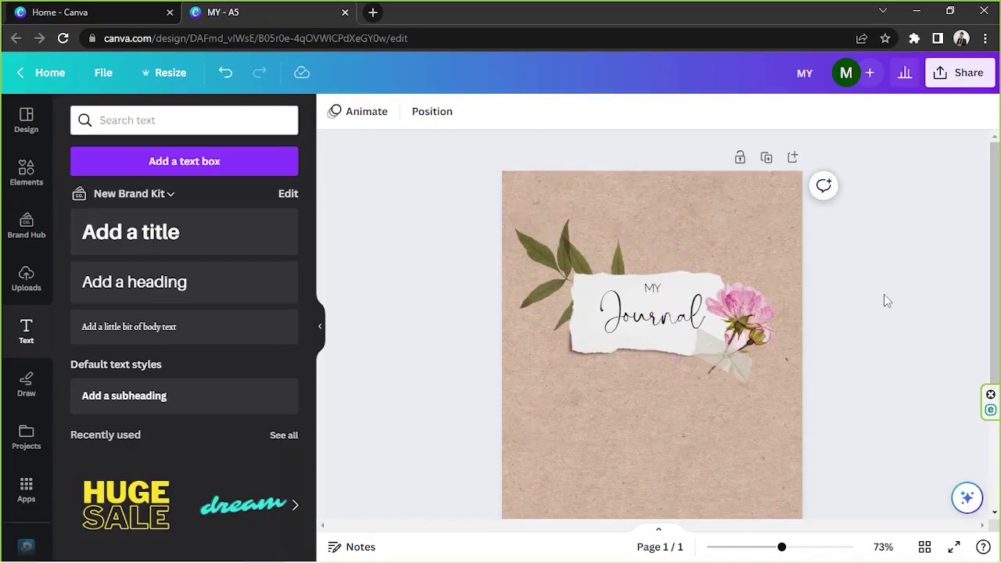
- Search the graphics for "splash"
{"action": "left_click_drag", "start_coordinate": [782, 547], "coordinate": [776, 547]}
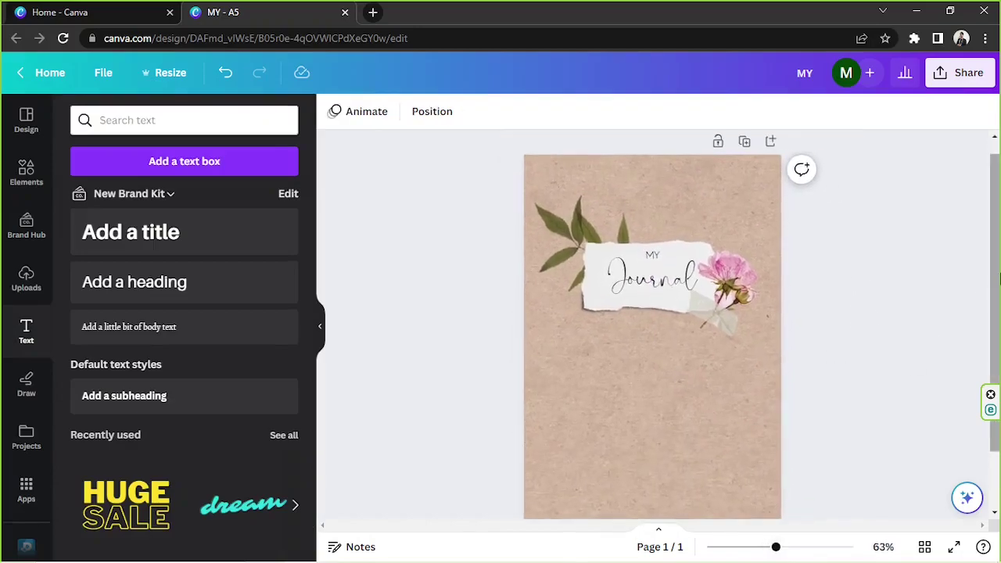
{"action": "left_click", "coordinate": [24, 174]}
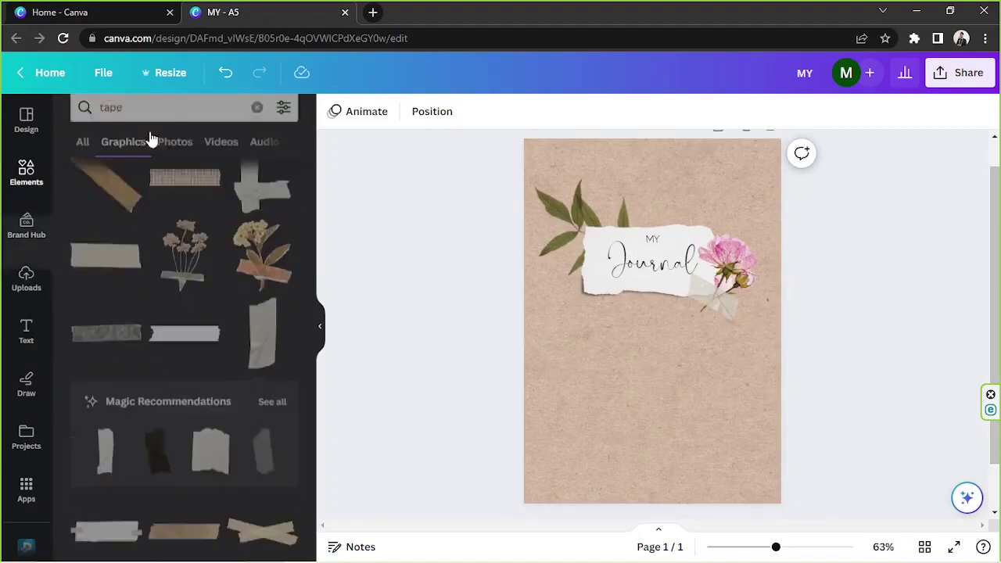
{"action": "left_click", "coordinate": [154, 125]}
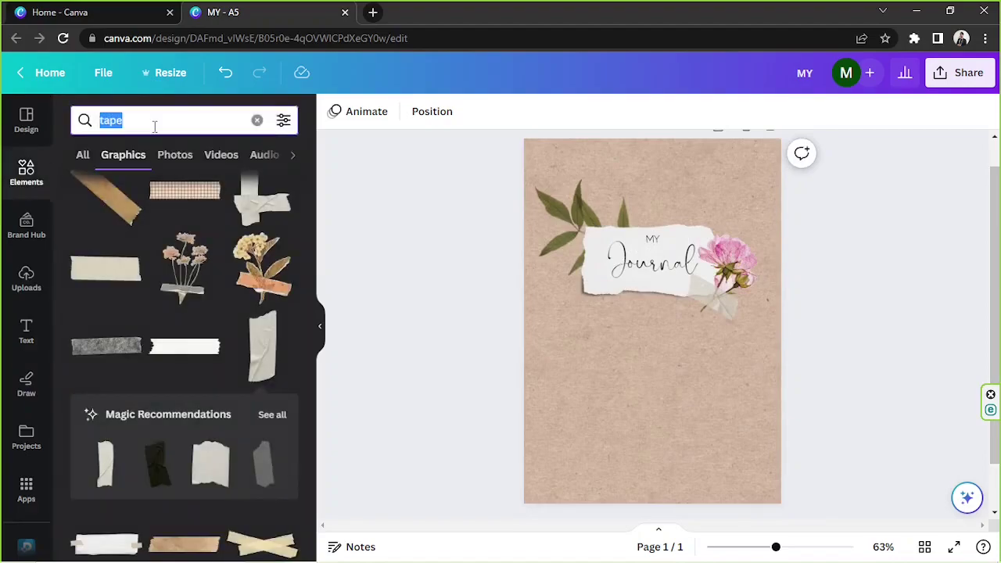
{"action": "type", "text": "splash"}
{"action": "key", "text": "Return"}
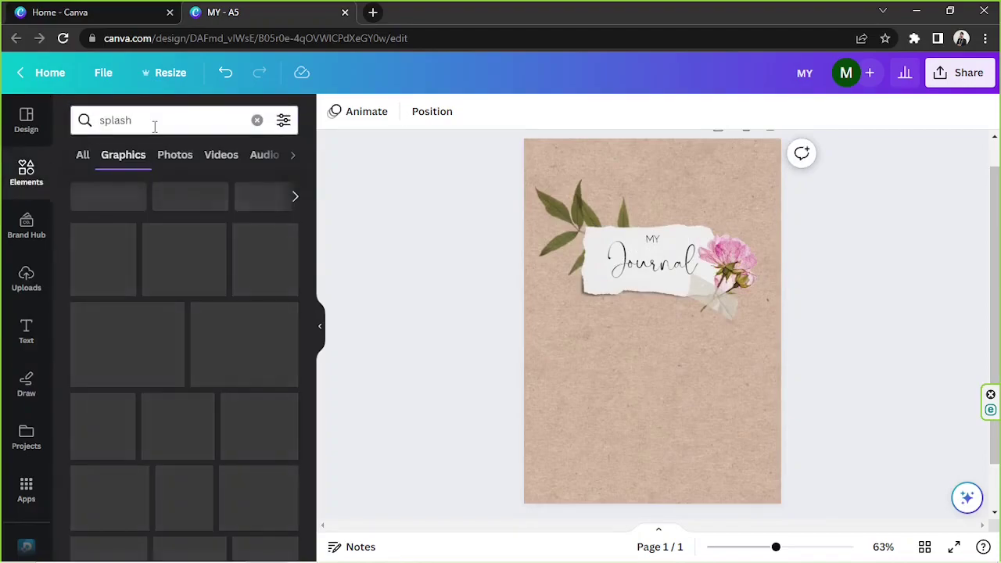
{"action": "left_click", "coordinate": [234, 125]}
{"action": "key", "text": "ctrl+a"}
{"action": "key", "text": "Escape"}
- Add the fine paint-speckle splash graphic and place it below the torn paper, near the page's centre
{"action": "scroll", "coordinate": [266, 316], "scroll_direction": "down", "scroll_amount": 1}
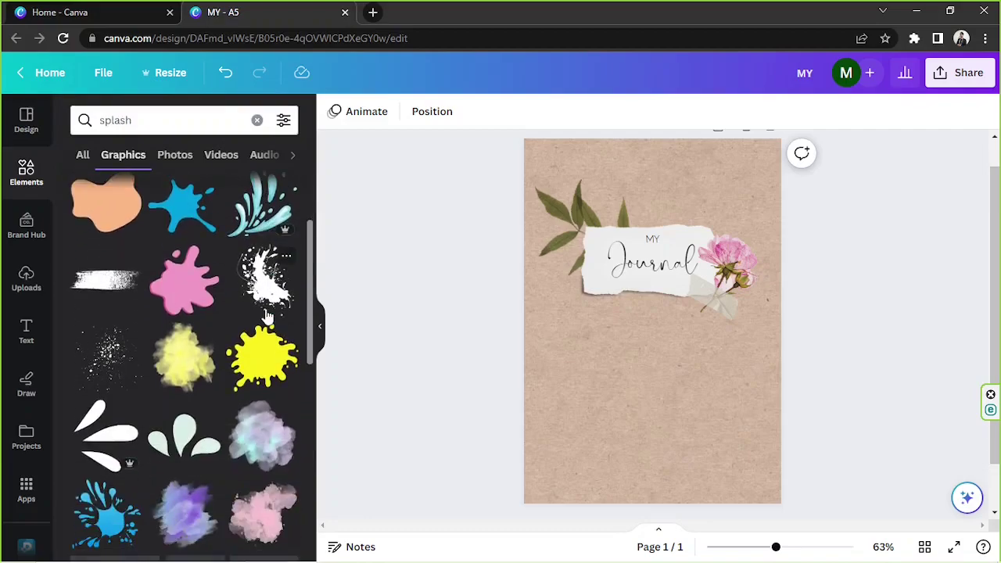
{"action": "scroll", "coordinate": [266, 315], "scroll_direction": "down", "scroll_amount": 4}
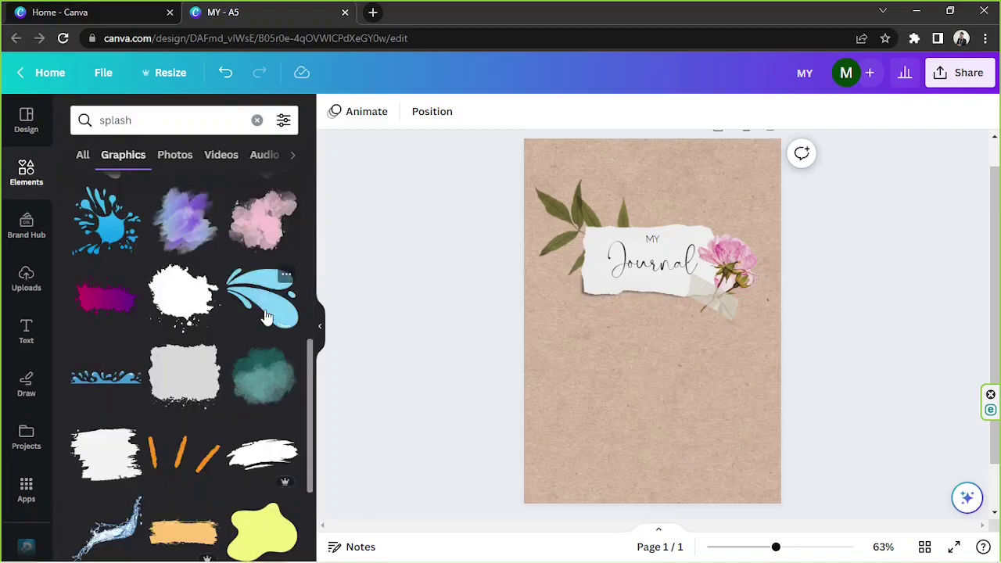
{"action": "scroll", "coordinate": [266, 315], "scroll_direction": "up", "scroll_amount": 5}
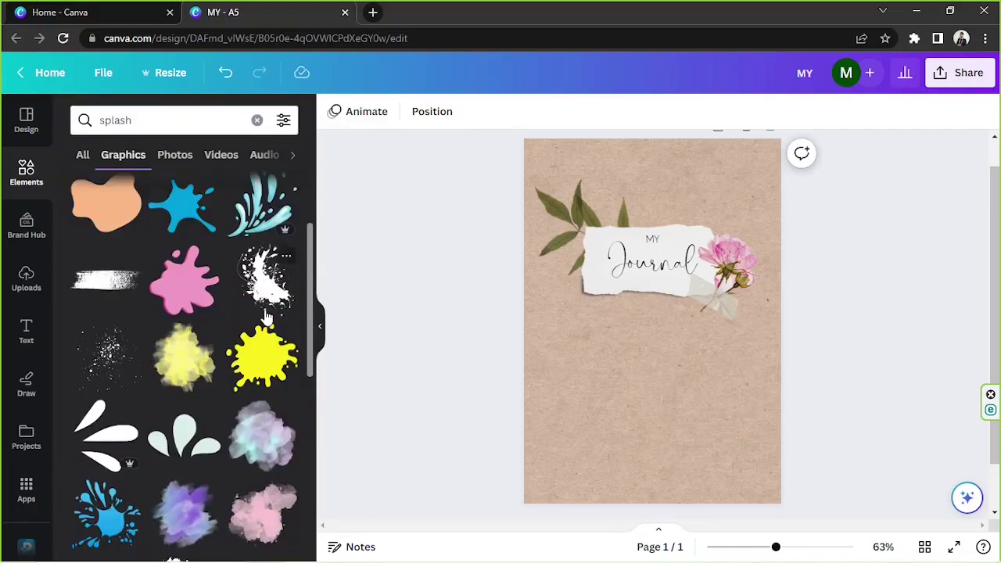
{"action": "scroll", "coordinate": [266, 315], "scroll_direction": "down", "scroll_amount": 5}
{"action": "scroll", "coordinate": [266, 315], "scroll_direction": "down", "scroll_amount": 1}
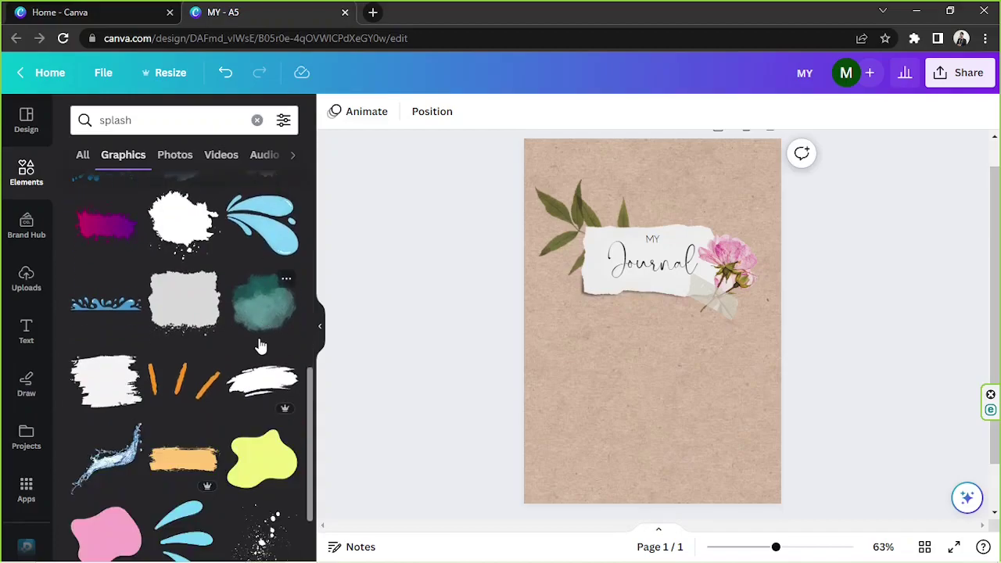
{"action": "scroll", "coordinate": [261, 347], "scroll_direction": "down", "scroll_amount": 1}
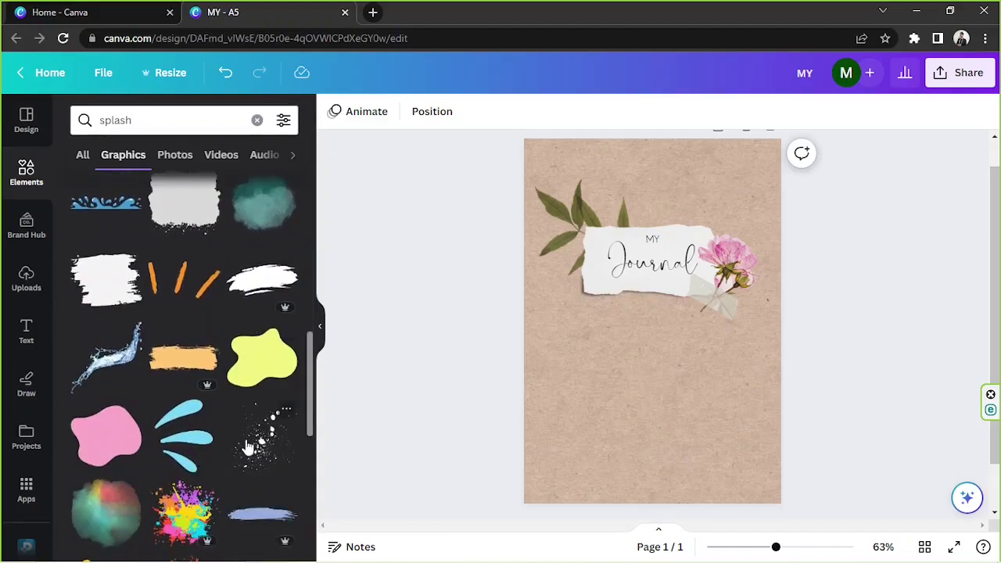
{"action": "left_click", "coordinate": [248, 450]}
{"action": "left_click_drag", "start_coordinate": [652, 331], "coordinate": [664, 393]}
- Search the graphics for "paint" and look through the brush strokes
{"action": "left_click", "coordinate": [94, 119]}
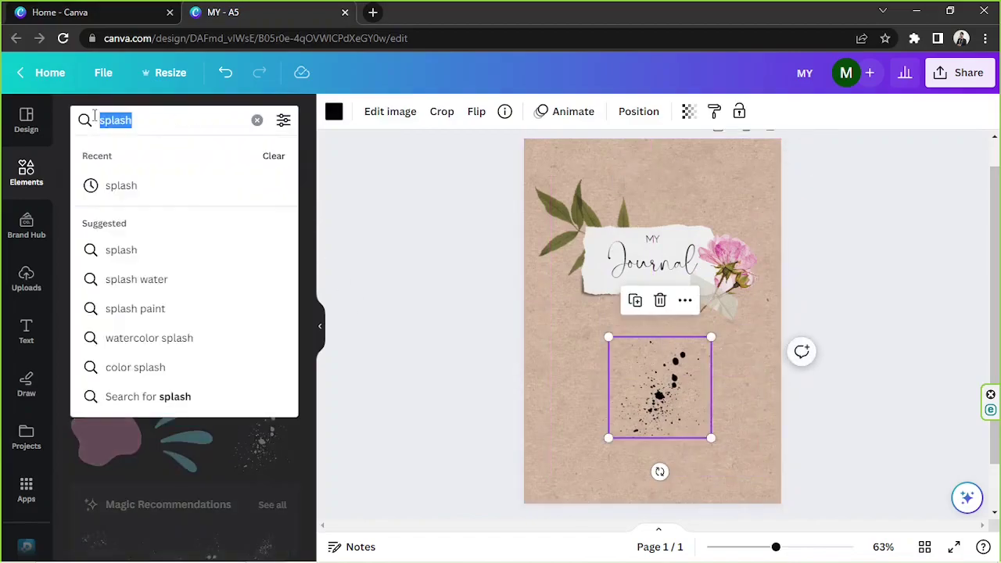
{"action": "type", "text": "paint"}
{"action": "key", "text": "Return"}
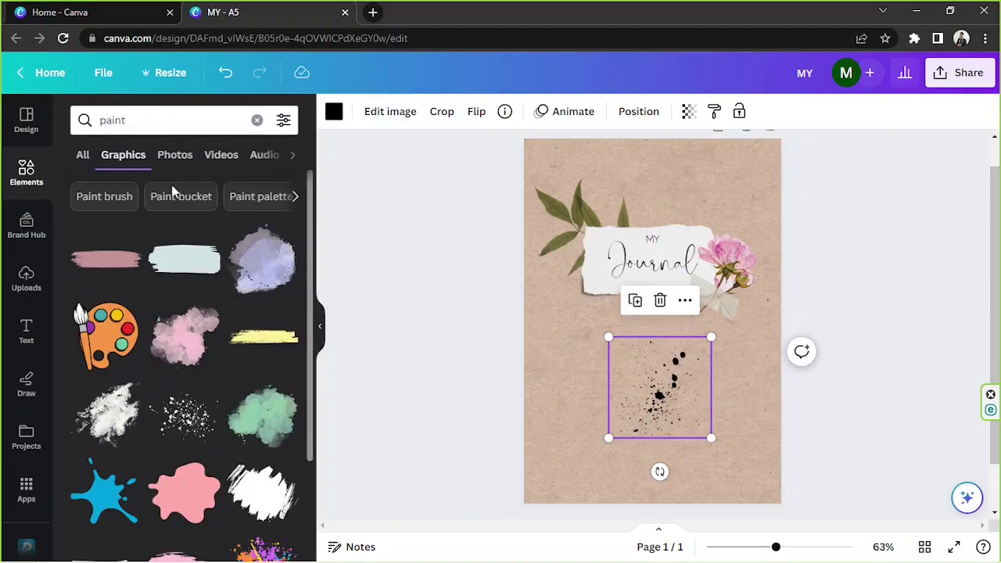
{"action": "scroll", "coordinate": [127, 276], "scroll_direction": "down", "scroll_amount": 5}
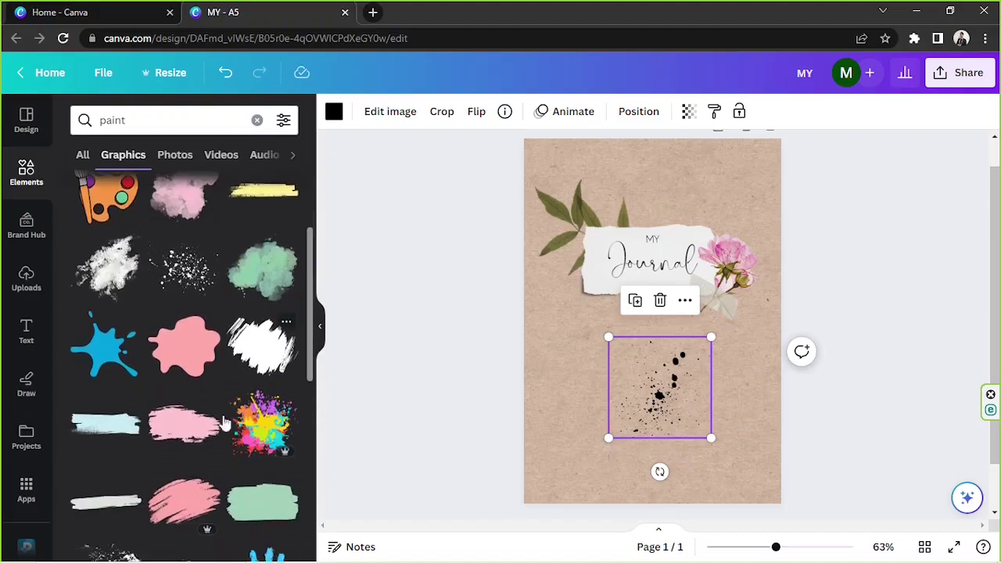
{"action": "scroll", "coordinate": [214, 371], "scroll_direction": "down", "scroll_amount": 3}
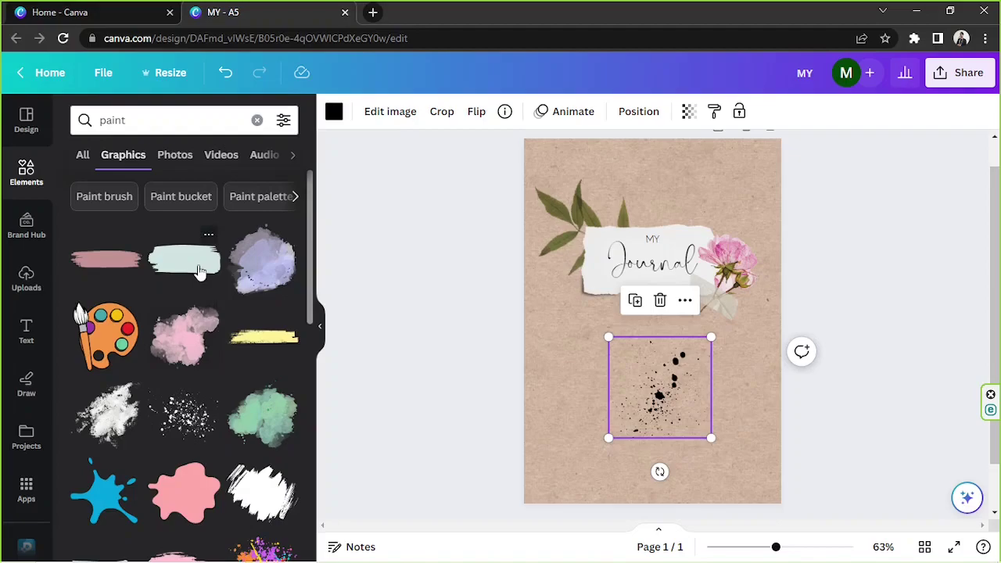
- Try the pale mint and the pink brush strokes in the page's lower right area, deleting each one
{"action": "left_click", "coordinate": [200, 270]}
{"action": "left_click_drag", "start_coordinate": [654, 315], "coordinate": [731, 458]}
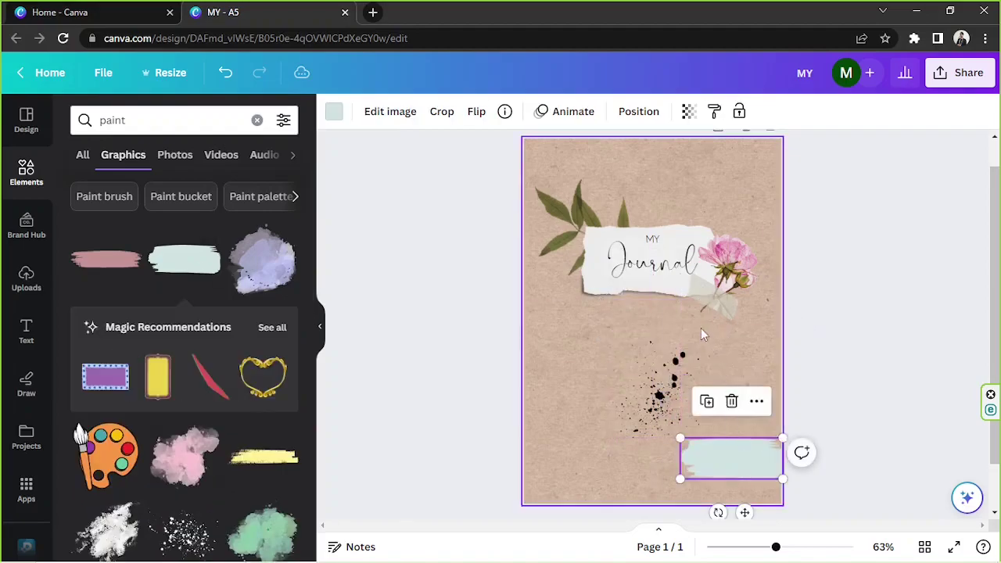
{"action": "left_click", "coordinate": [731, 404]}
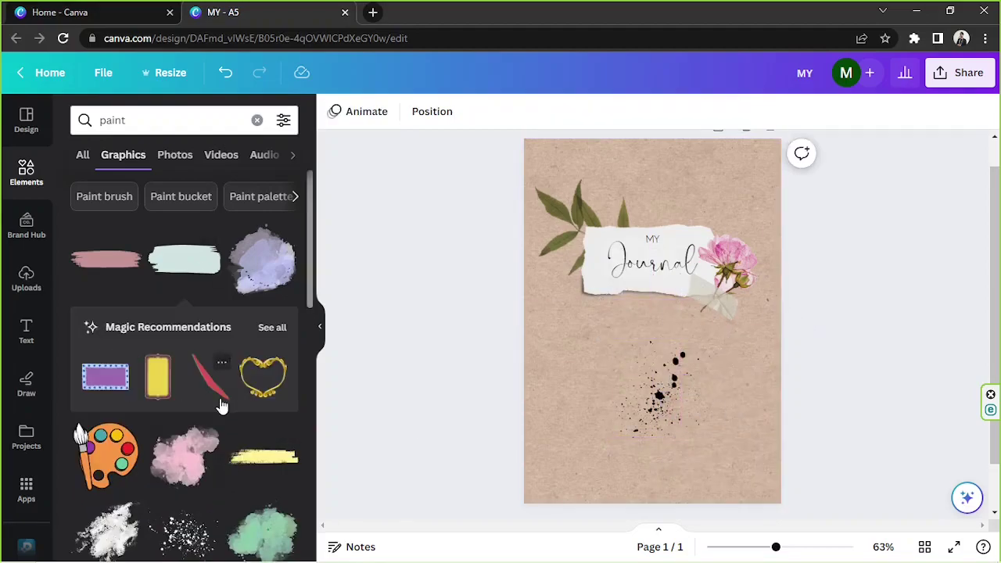
{"action": "scroll", "coordinate": [223, 406], "scroll_direction": "down", "scroll_amount": 7}
{"action": "left_click", "coordinate": [183, 251]}
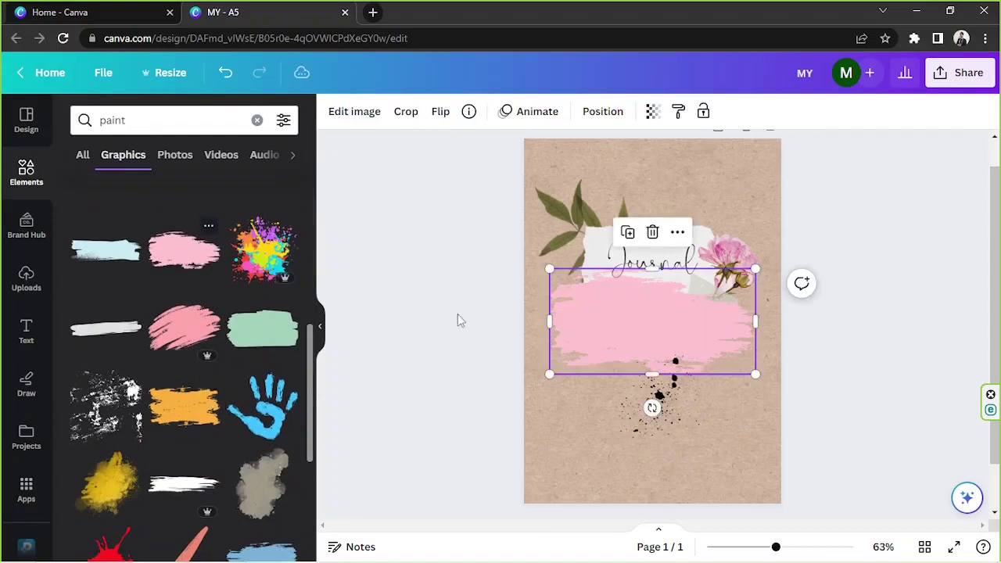
{"action": "left_click_drag", "start_coordinate": [654, 308], "coordinate": [771, 444]}
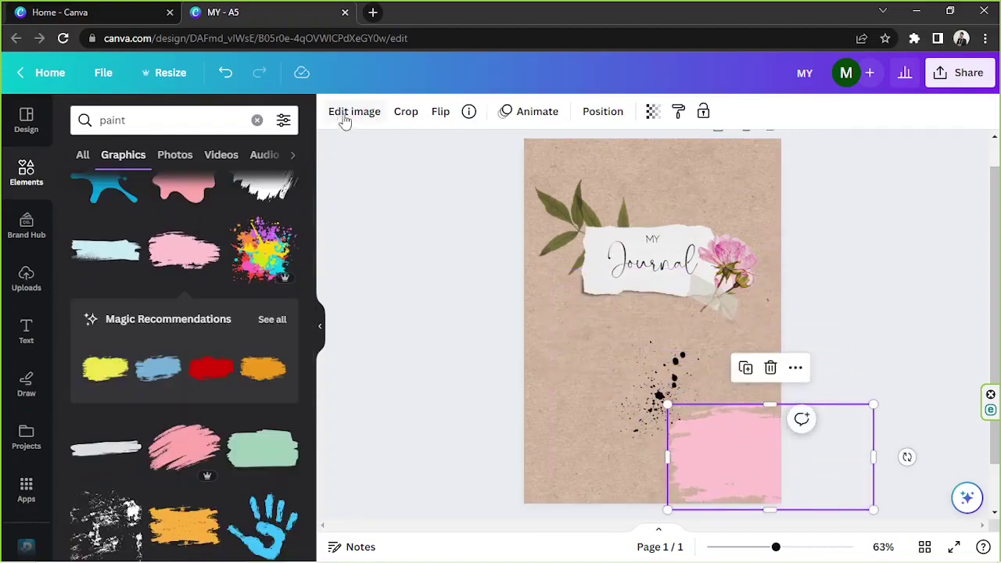
{"action": "left_click", "coordinate": [770, 368]}
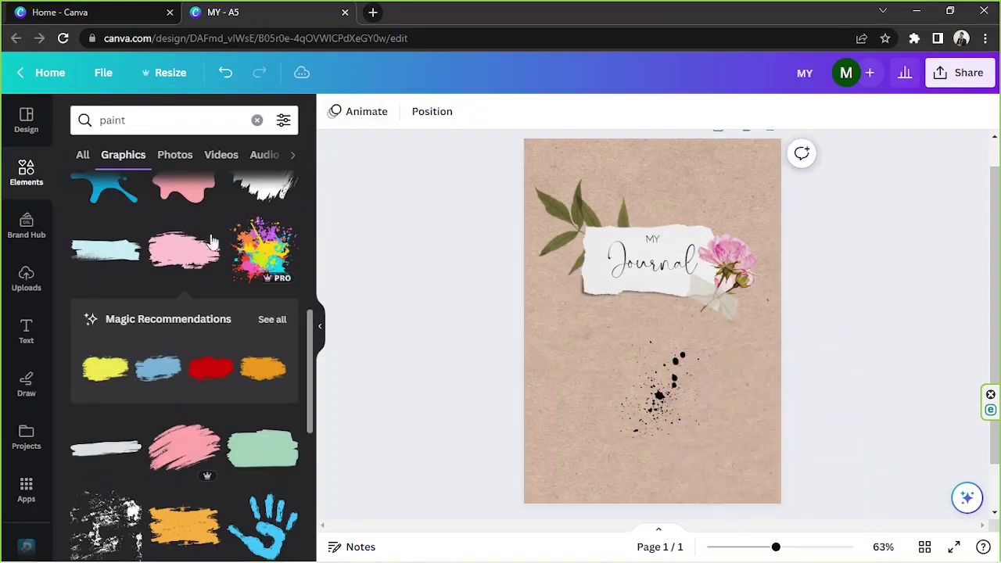
- Add the pale blue brush stroke graphic and tilt it upward to the right, over the page's middle-left area
{"action": "left_click", "coordinate": [123, 261]}
{"action": "left_click_drag", "start_coordinate": [651, 320], "coordinate": [610, 366]}
{"action": "mouse_move", "coordinate": [597, 414]}
{"action": "left_mouse_down"}
{"action": "mouse_move", "coordinate": [560, 368]}
{"action": "mouse_move", "coordinate": [538, 412]}
{"action": "left_mouse_up"}
- Recolor the tilted brush stroke to pale pink #FFEEEE
{"action": "left_click", "coordinate": [334, 111]}
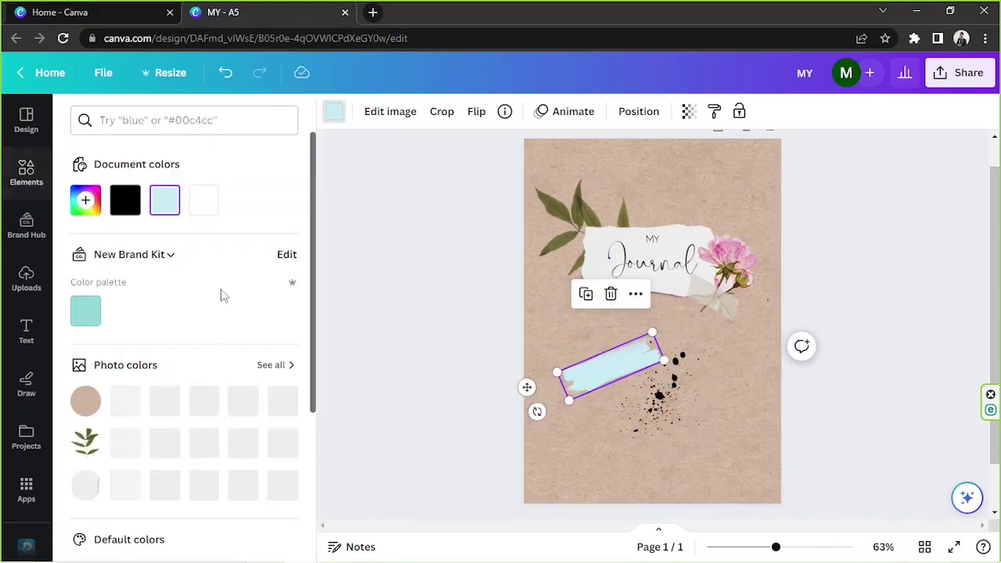
{"action": "left_click", "coordinate": [197, 205]}
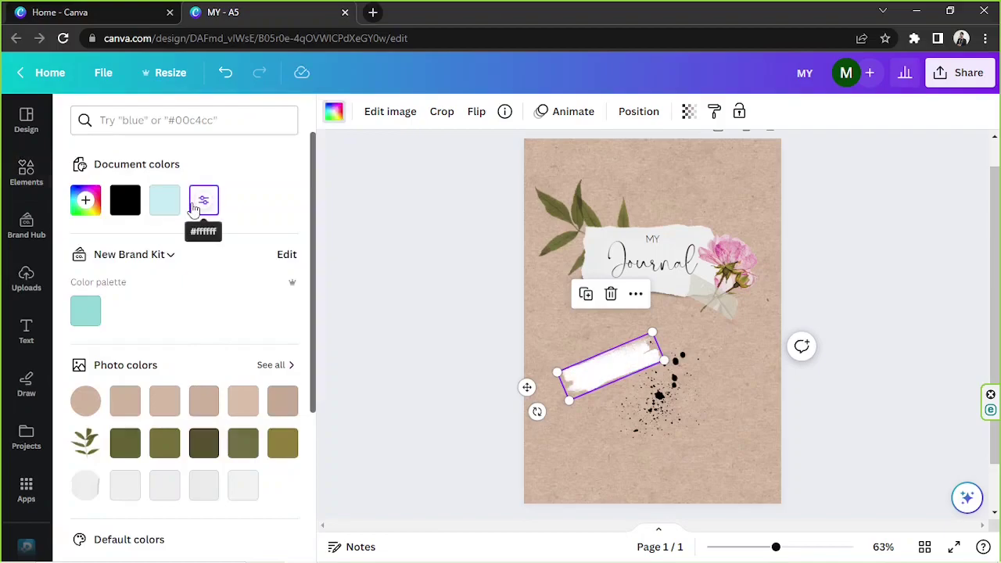
{"action": "left_click", "coordinate": [86, 208]}
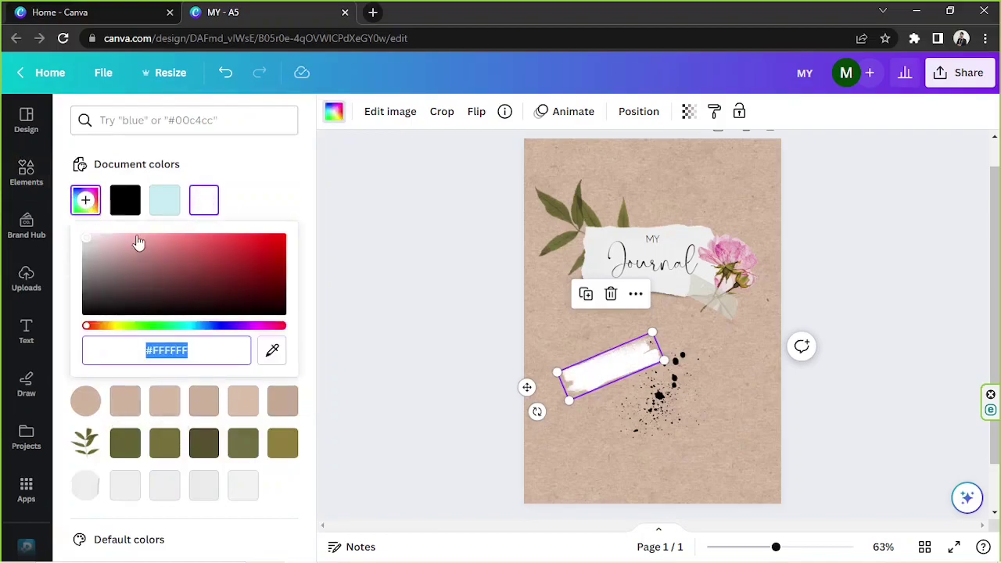
{"action": "left_click", "coordinate": [100, 236]}
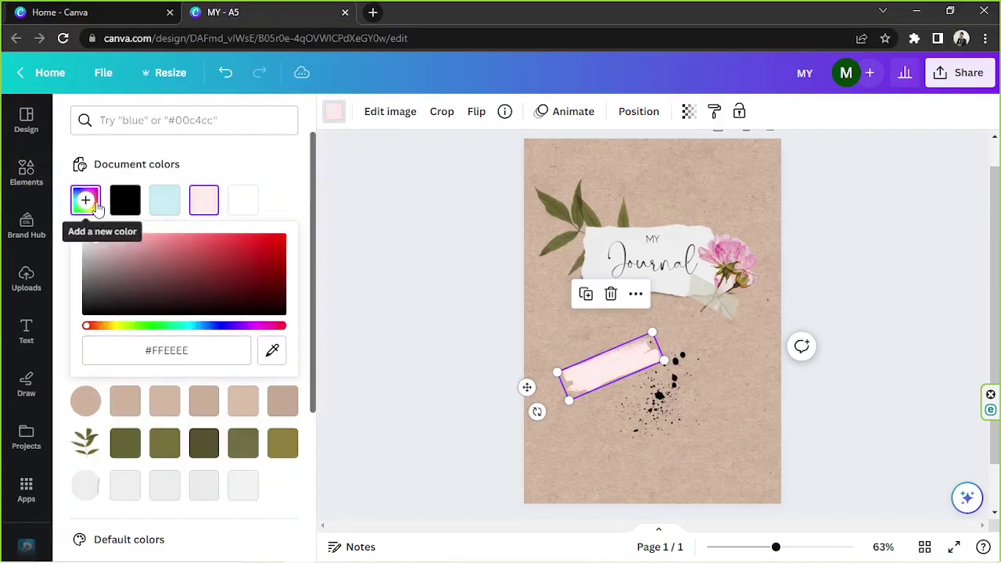
- Enlarge the pink brush stroke to about 15.2 by 4.6 and place it across the page's lower right corner
{"action": "left_click_drag", "start_coordinate": [568, 400], "coordinate": [439, 508]}
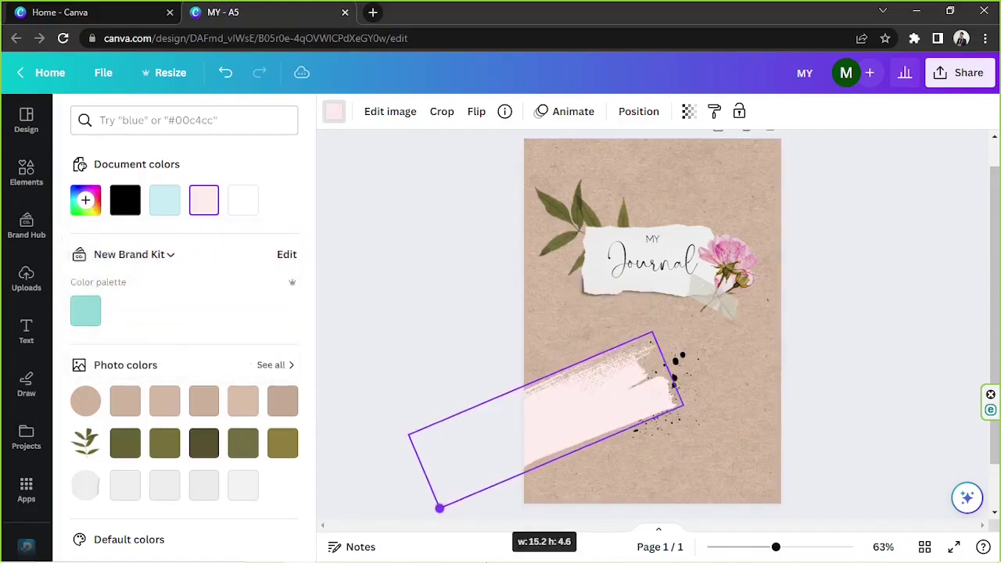
{"action": "mouse_move", "coordinate": [539, 447]}
{"action": "left_mouse_down"}
{"action": "mouse_move", "coordinate": [785, 503]}
{"action": "mouse_move", "coordinate": [780, 496]}
{"action": "mouse_move", "coordinate": [743, 528]}
{"action": "left_mouse_up"}
{"action": "scroll", "coordinate": [843, 329], "scroll_direction": "down", "scroll_amount": 1}
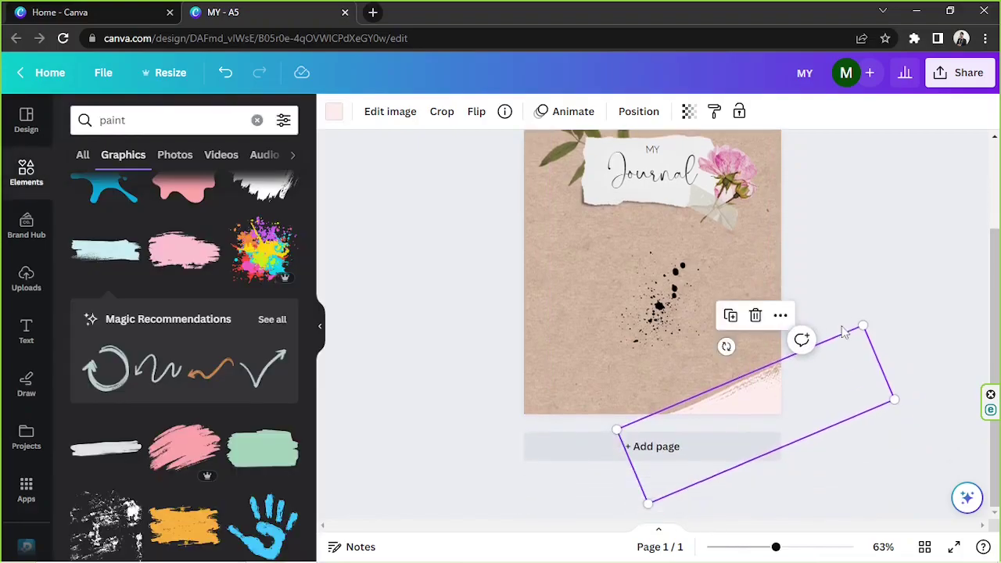
{"action": "left_click", "coordinate": [837, 287]}
- Duplicate the pink brush stroke and move the copy partly off the page's left edge, below the leaves
{"action": "scroll", "coordinate": [837, 287], "scroll_direction": "up", "scroll_amount": 1}
{"action": "left_click", "coordinate": [765, 462]}
{"action": "left_click", "coordinate": [730, 352]}
{"action": "mouse_move", "coordinate": [743, 423]}
{"action": "left_mouse_down"}
{"action": "mouse_move", "coordinate": [612, 286]}
{"action": "mouse_move", "coordinate": [479, 243]}
{"action": "mouse_move", "coordinate": [461, 406]}
{"action": "mouse_move", "coordinate": [462, 384]}
{"action": "left_mouse_up"}
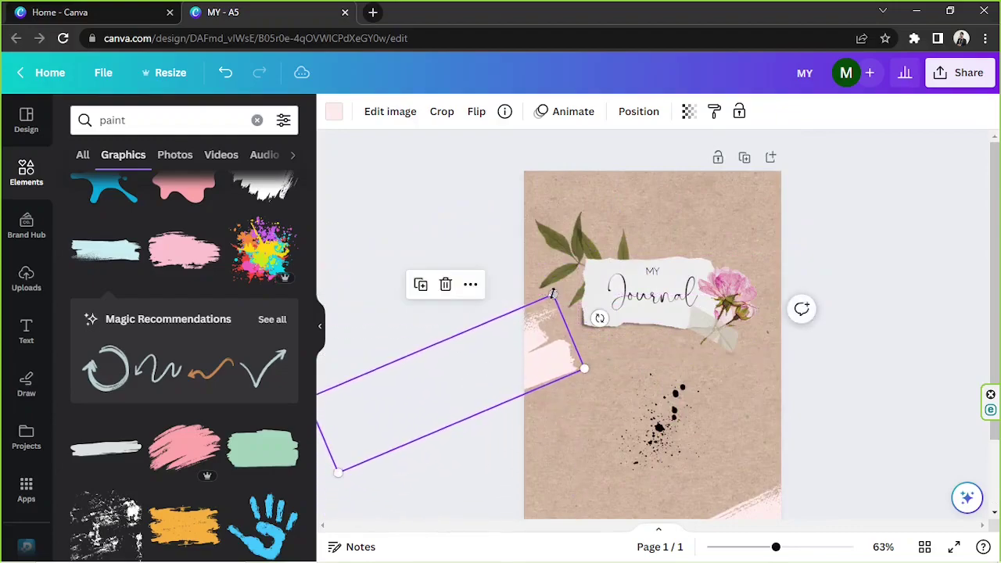
- Duplicate the left-edge brush stroke and place the copy in the page's upper right corner
{"action": "left_click", "coordinate": [420, 284]}
{"action": "mouse_move", "coordinate": [577, 312]}
{"action": "left_mouse_down"}
{"action": "mouse_move", "coordinate": [881, 212]}
{"action": "mouse_move", "coordinate": [820, 183]}
{"action": "mouse_move", "coordinate": [829, 181]}
{"action": "left_mouse_up"}
{"action": "left_click", "coordinate": [838, 409]}
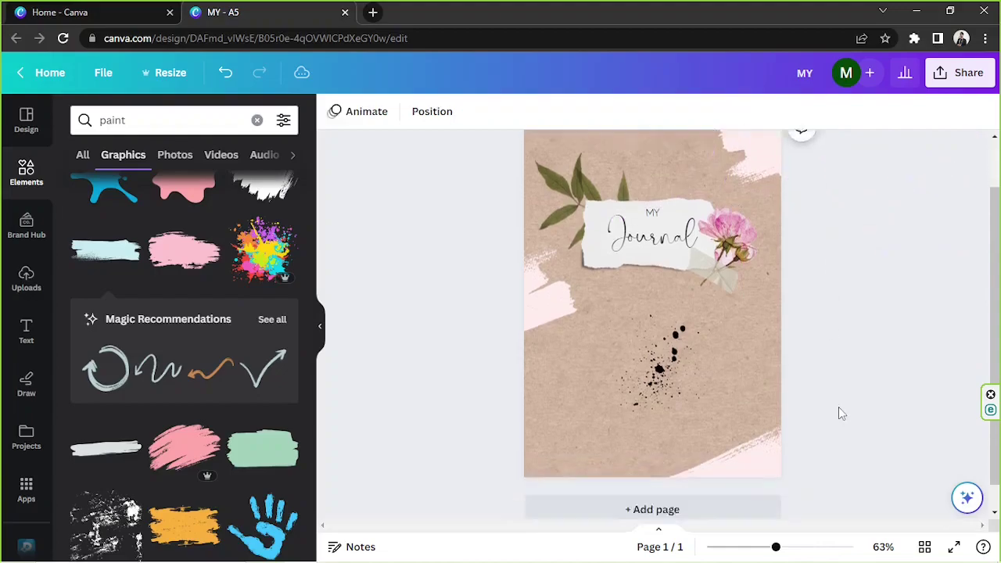
{"action": "scroll", "coordinate": [861, 404], "scroll_direction": "up", "scroll_amount": 1}
- Recolor the black paint-speckle graphic to the same pale pink as the brush strokes
{"action": "left_click", "coordinate": [626, 384]}
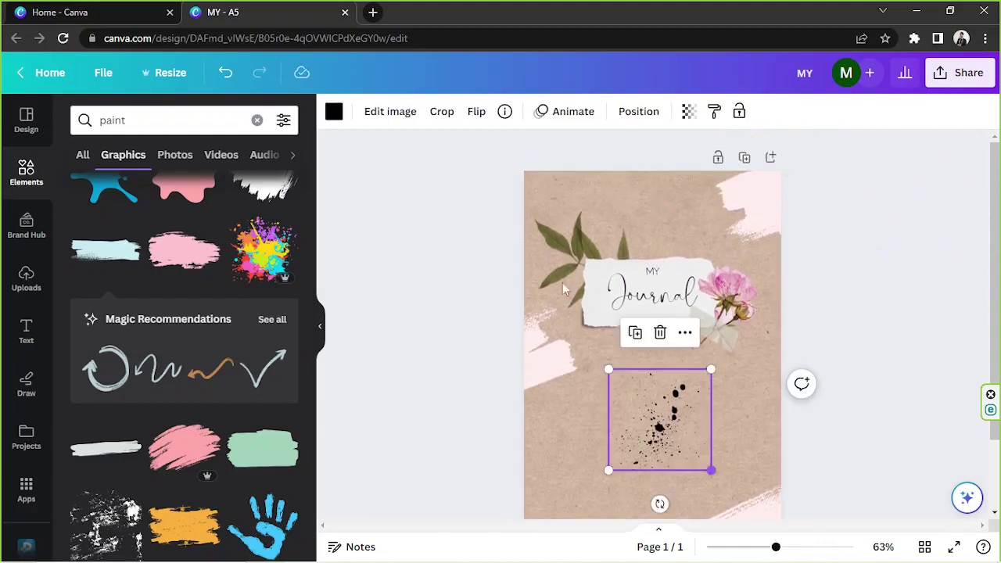
{"action": "left_click", "coordinate": [334, 112]}
{"action": "left_click", "coordinate": [166, 205]}
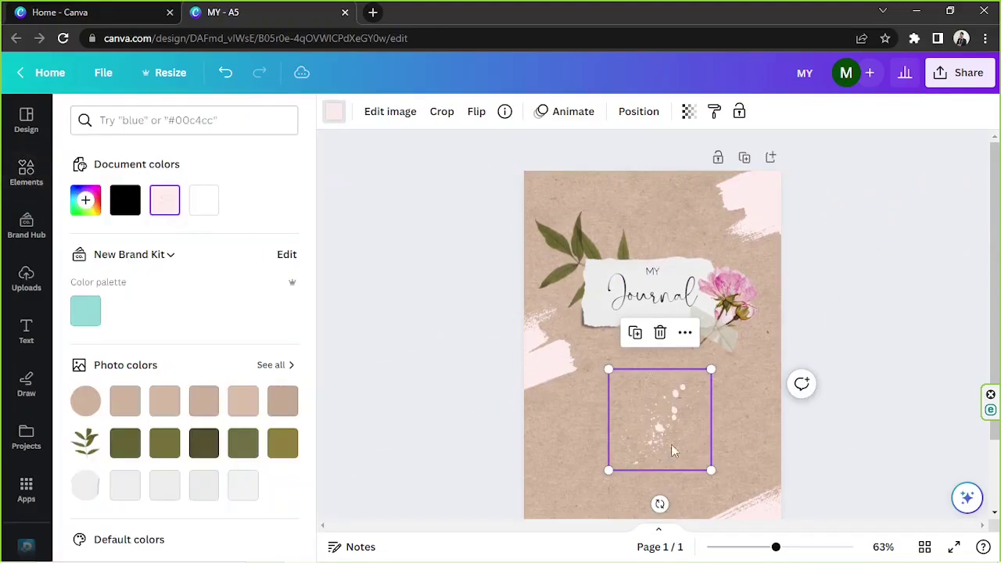
- Adjust and duplicate the pink speckles, placing one beside each brush stroke at the left edge, upper right and lower right corners
{"action": "left_click_drag", "start_coordinate": [726, 484], "coordinate": [743, 504]}
{"action": "left_click_drag", "start_coordinate": [668, 407], "coordinate": [519, 347]}
{"action": "left_click", "coordinate": [501, 271]}
{"action": "left_click_drag", "start_coordinate": [521, 380], "coordinate": [736, 467]}
{"action": "left_click", "coordinate": [704, 294]}
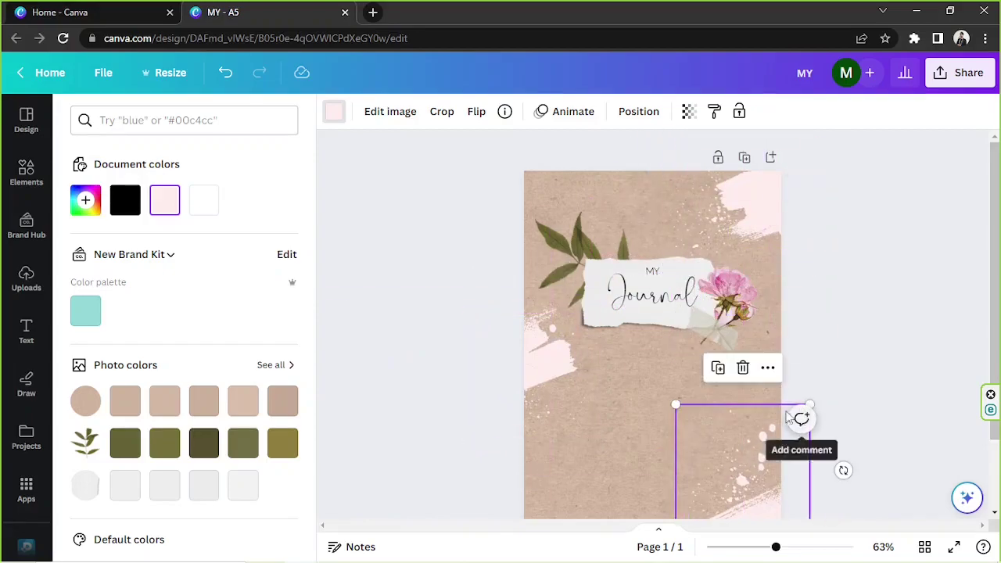
- Enlarge the lower right speckles to about 9.7 by 9.5 and angle them along the corner brush stroke
{"action": "scroll", "coordinate": [794, 422], "scroll_direction": "down", "scroll_amount": 2}
{"action": "left_click_drag", "start_coordinate": [674, 329], "coordinate": [637, 297]}
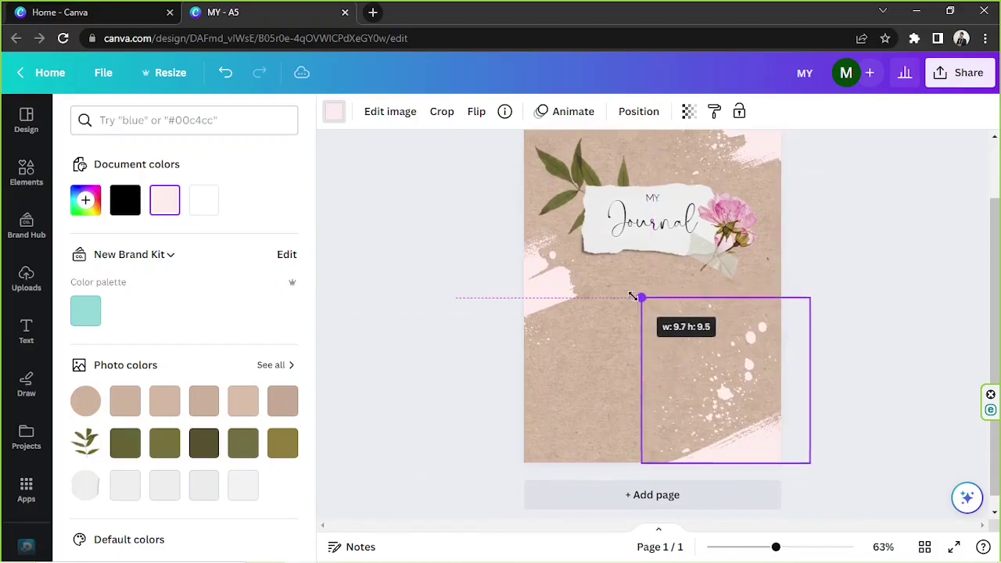
{"action": "left_click_drag", "start_coordinate": [726, 497], "coordinate": [756, 496]}
{"action": "left_click", "coordinate": [872, 321]}
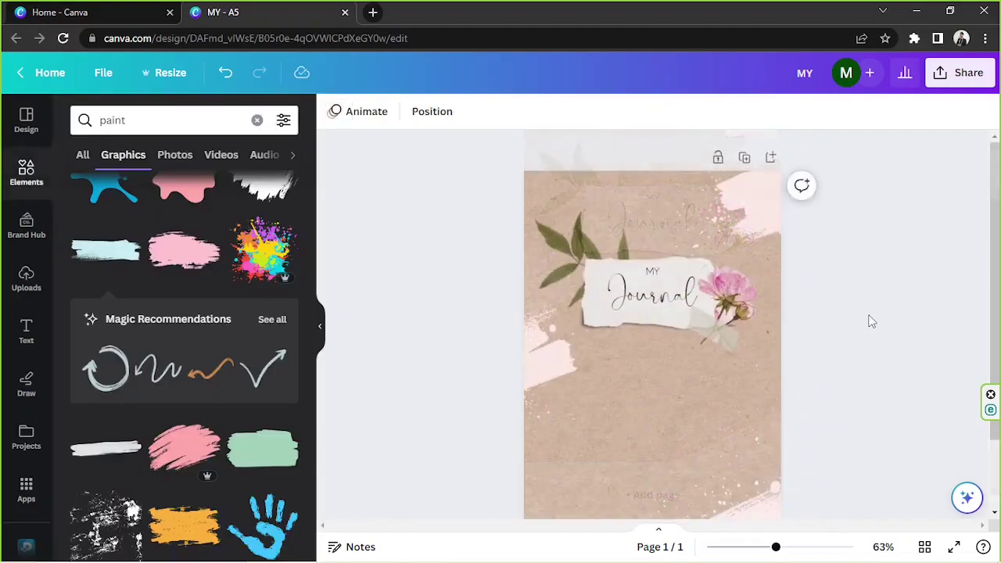
- Zoom out to 60% and hide the side panel to examine the whole cover
{"action": "mouse_move", "coordinate": [774, 550]}
{"action": "left_mouse_down"}
{"action": "mouse_move", "coordinate": [767, 546]}
{"action": "mouse_move", "coordinate": [777, 550]}
{"action": "left_mouse_up"}
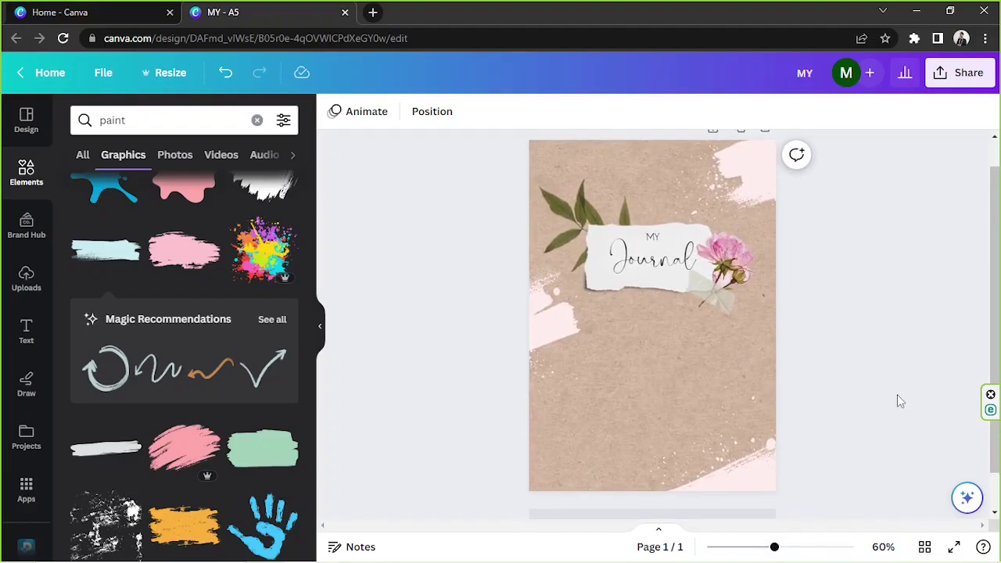
{"action": "left_click_drag", "start_coordinate": [522, 144], "coordinate": [872, 476]}
{"action": "left_click_drag", "start_coordinate": [856, 473], "coordinate": [853, 420]}
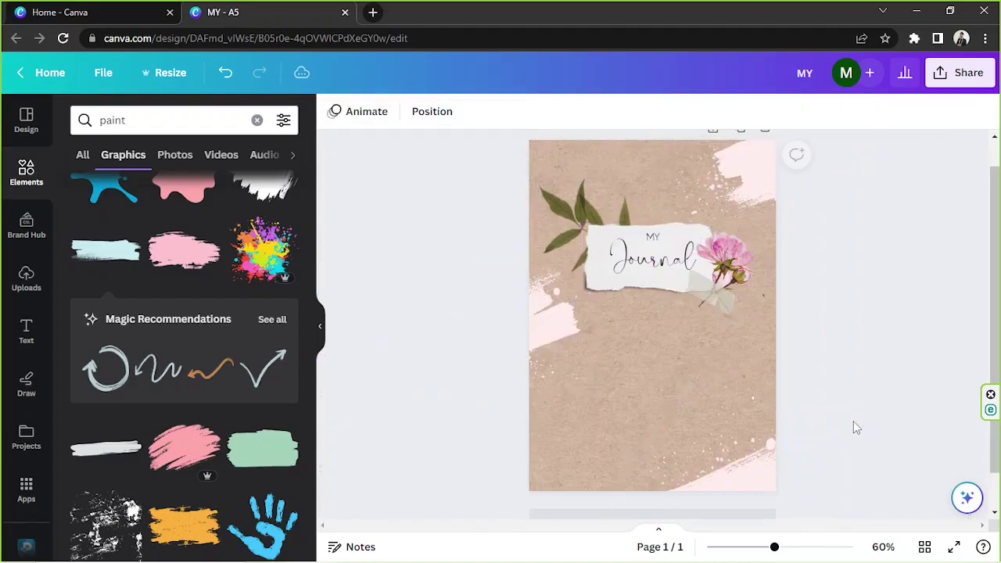
{"action": "left_click", "coordinate": [320, 327]}
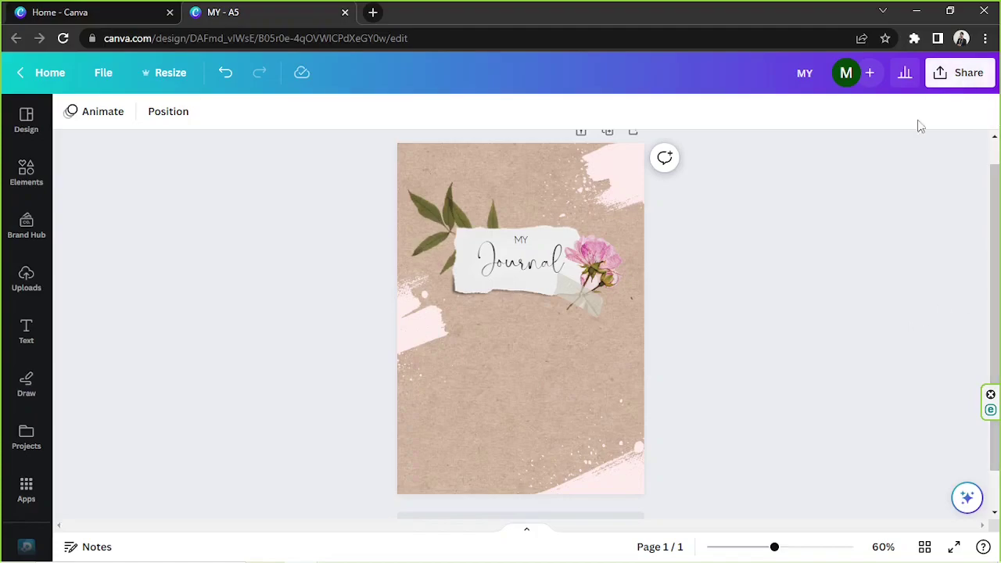
- Open the design's download settings and look through the file types, keeping PNG
{"action": "left_click", "coordinate": [960, 78]}
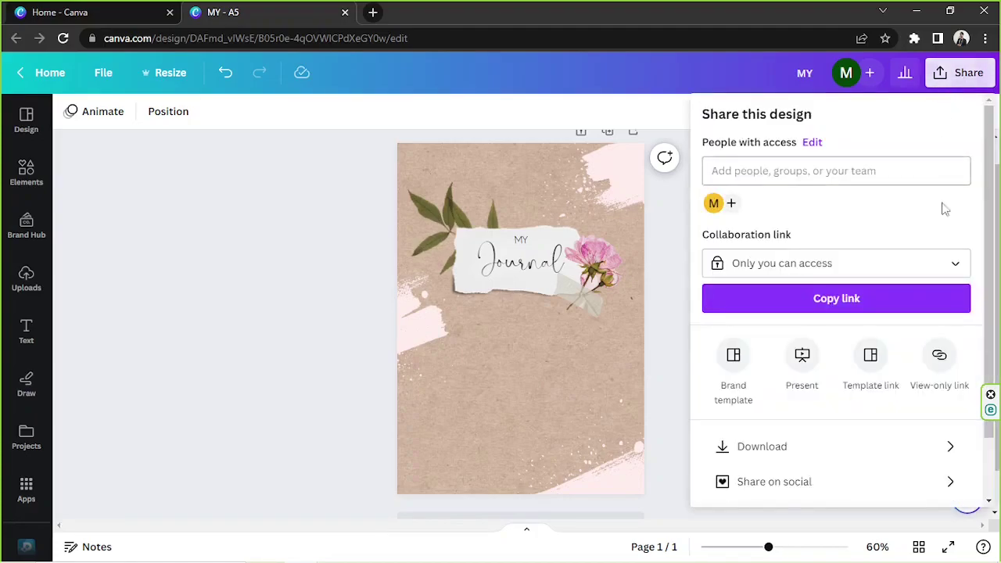
{"action": "scroll", "coordinate": [990, 344], "scroll_direction": "down", "scroll_amount": 2}
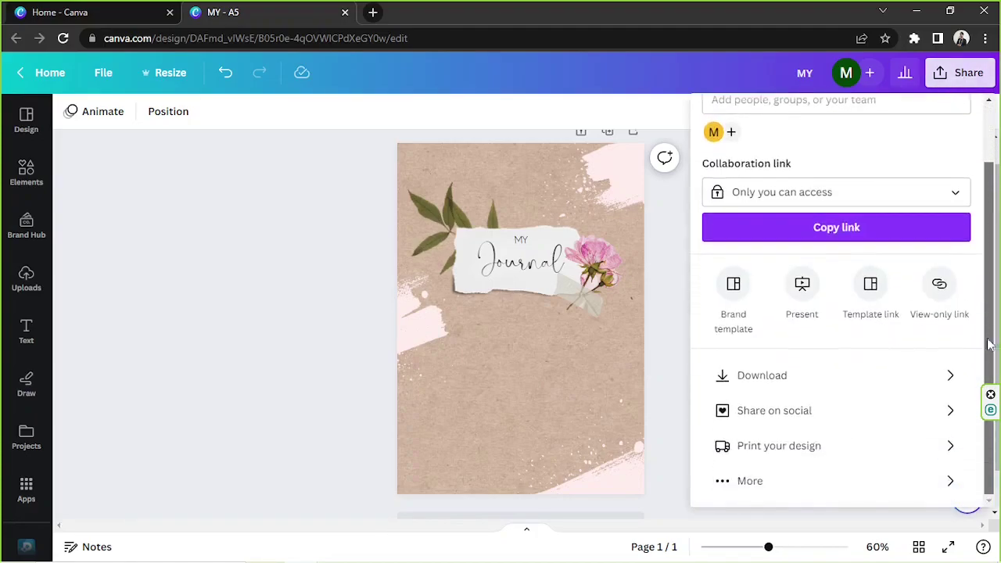
{"action": "left_click", "coordinate": [818, 372]}
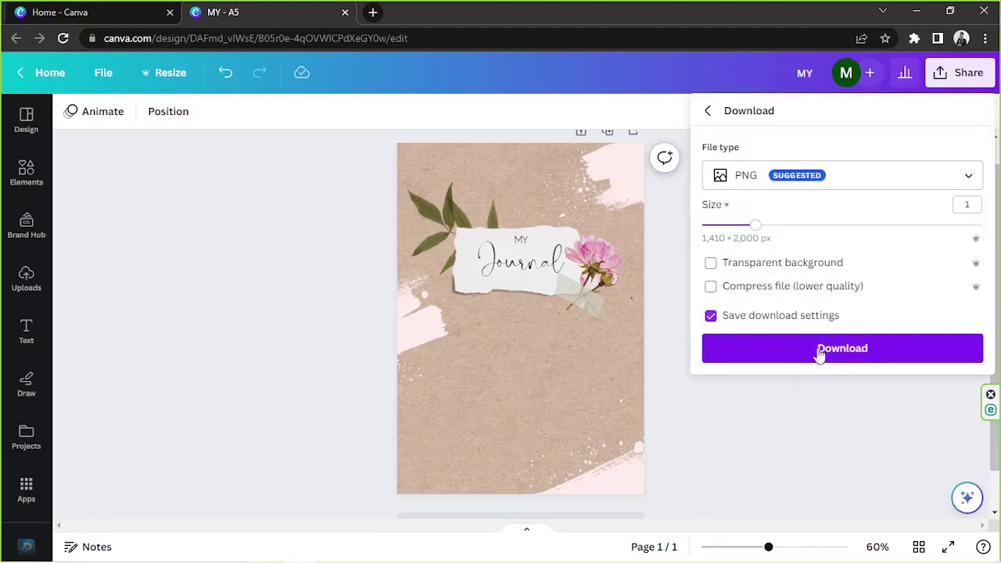
{"action": "left_click", "coordinate": [831, 180]}
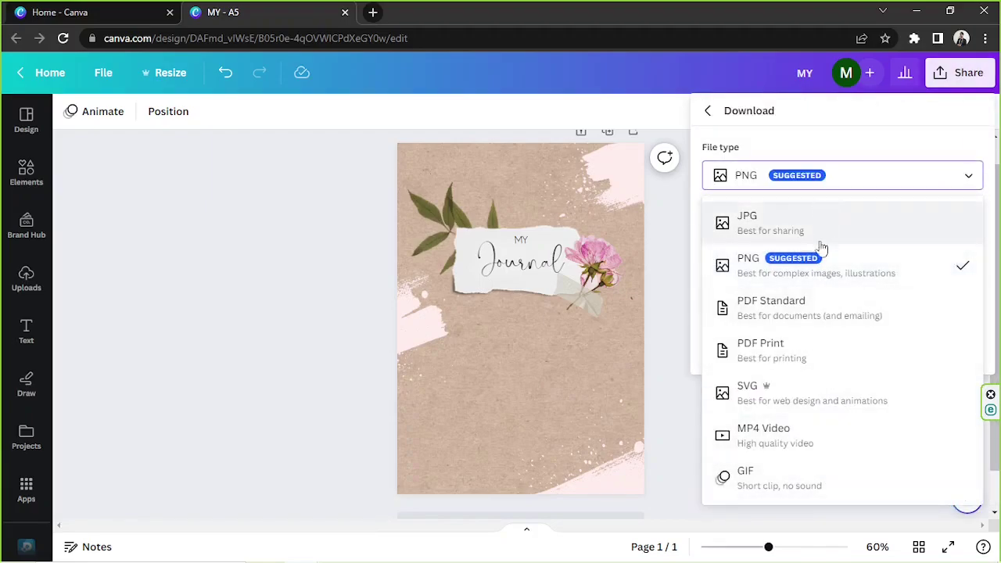
{"action": "left_click", "coordinate": [805, 190]}
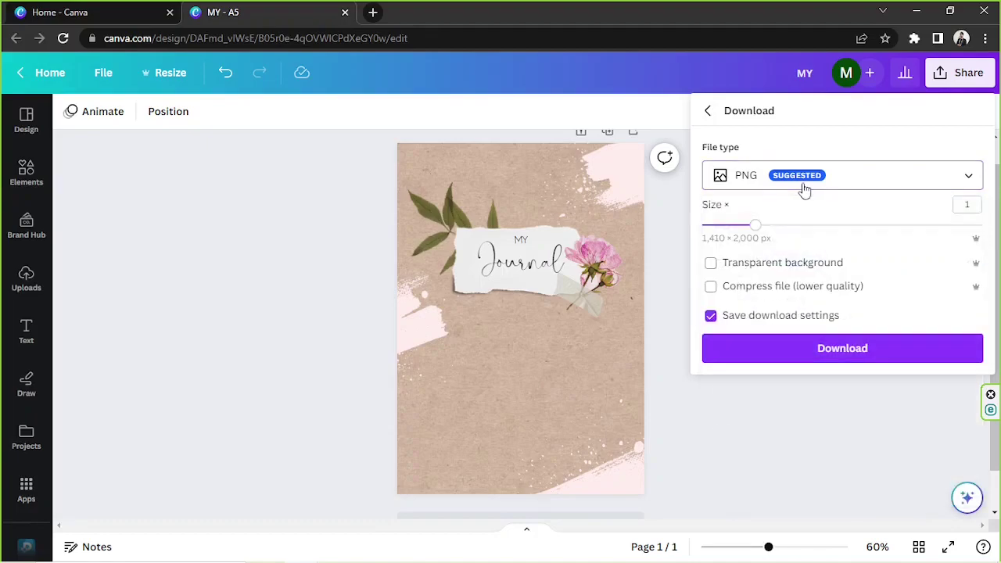